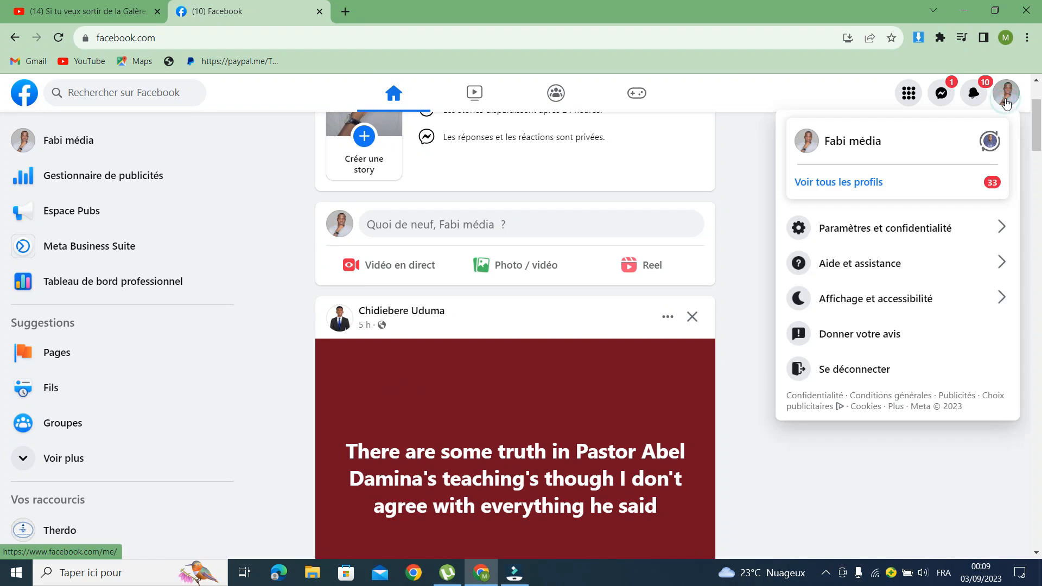
Step: Switch the active Facebook profile to the Therdo page from the full list of profiles and pages
click(990, 141)
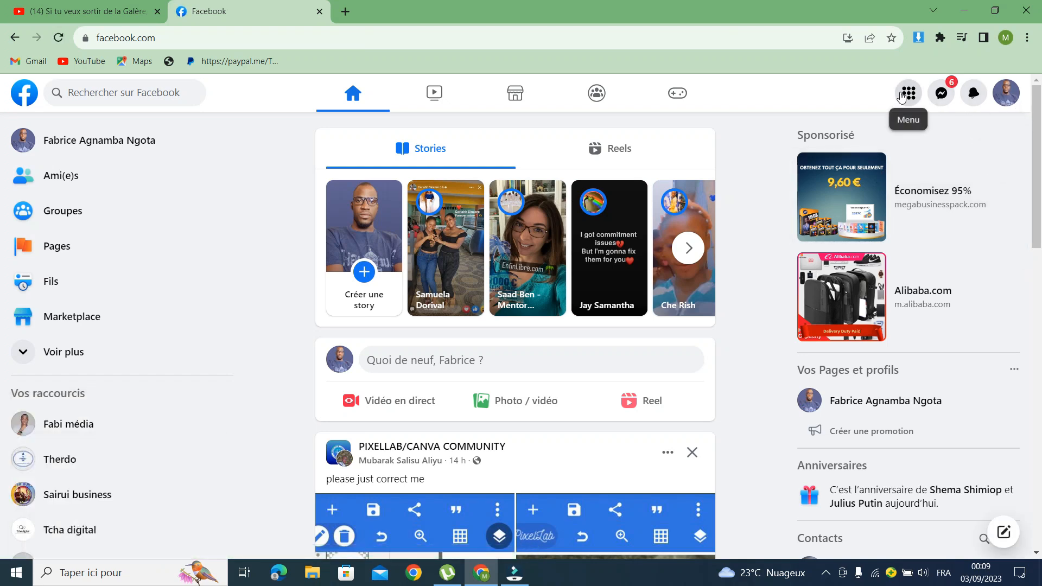
click(1006, 104)
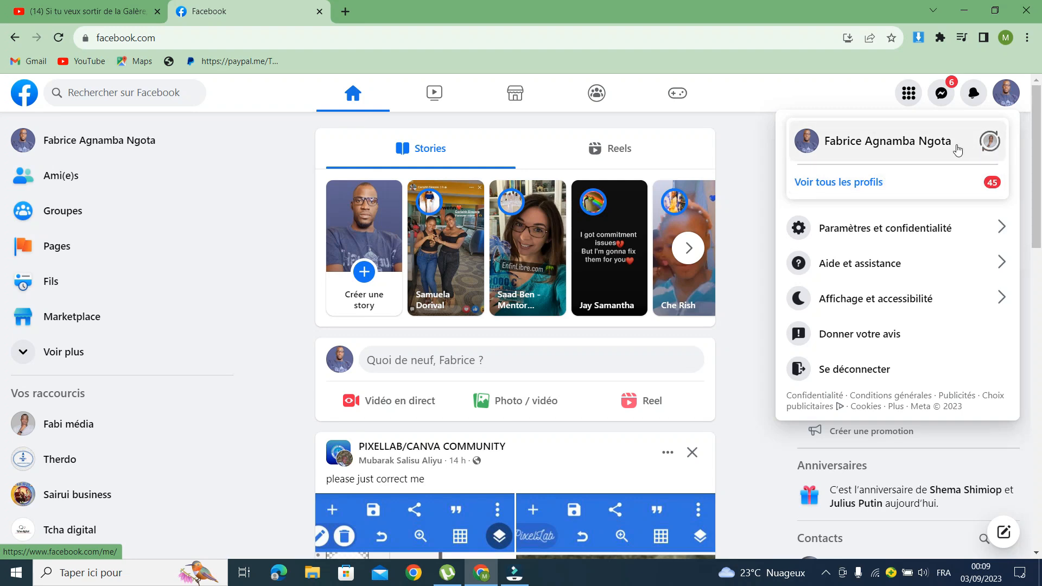
click(997, 185)
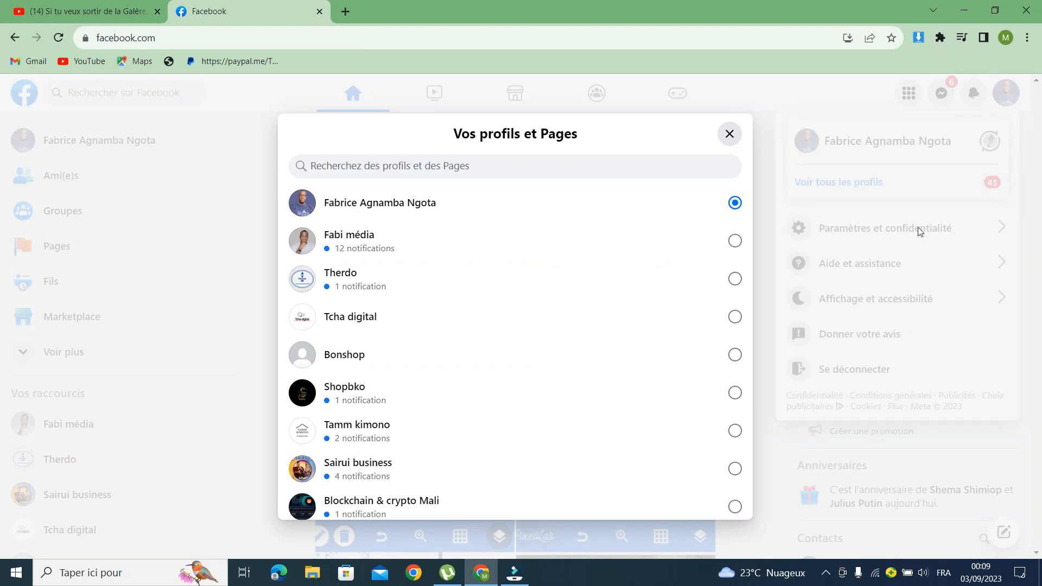
click(371, 285)
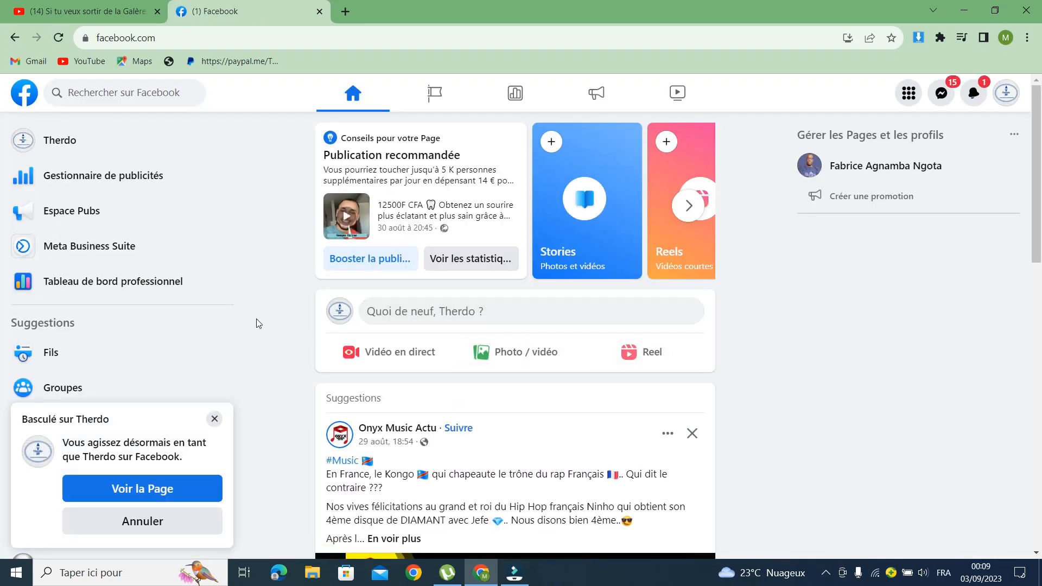
Step: Open Meta Business Suite for the Therdo page
scroll(805, 353, down, 5)
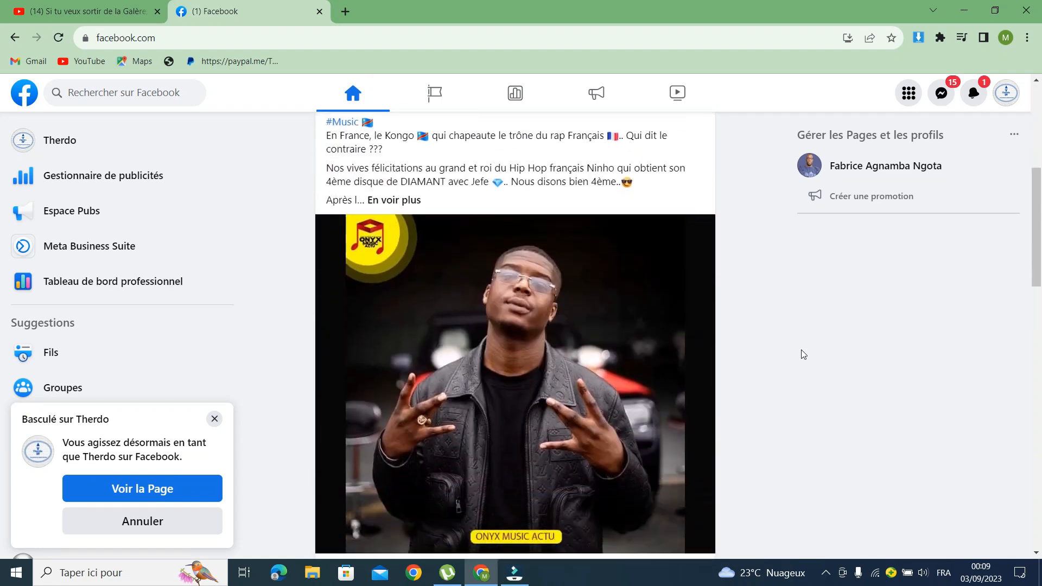
scroll(800, 355, down, 4)
scroll(799, 350, up, 9)
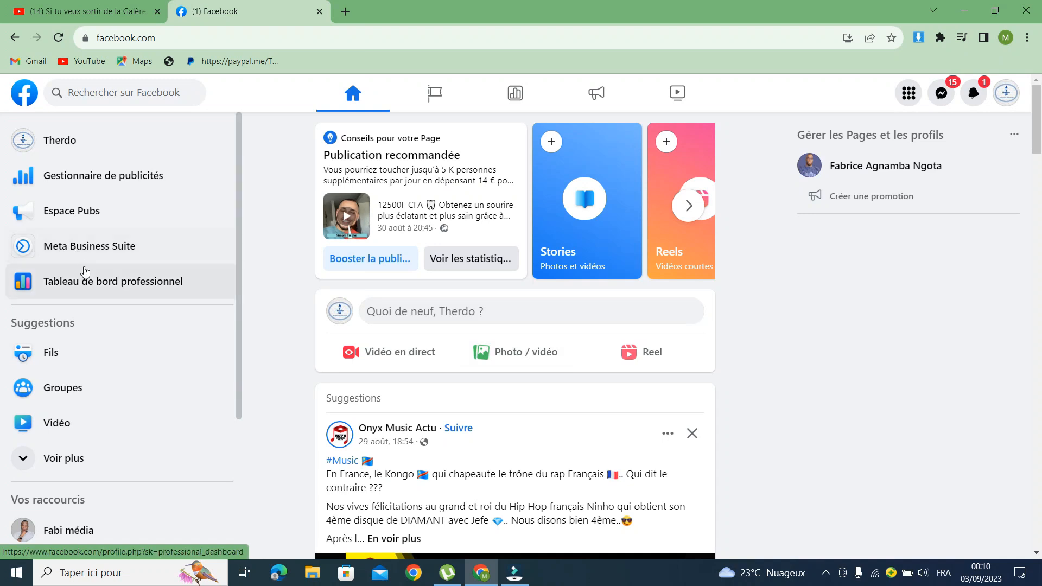
click(106, 260)
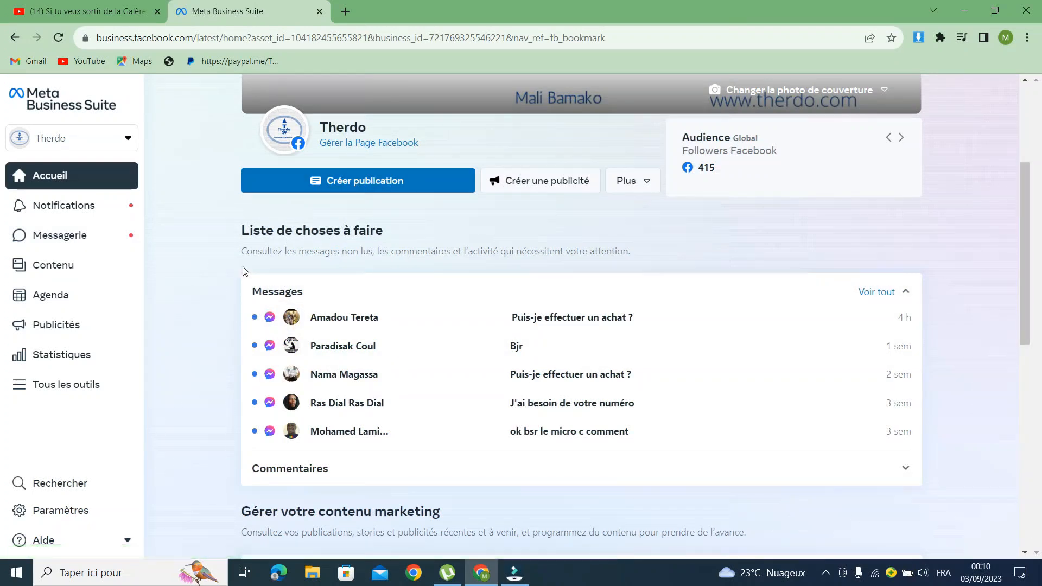
Step: Open the ads manager (Gestionnaire de publicités) from the complete list of Business Suite tools
click(53, 386)
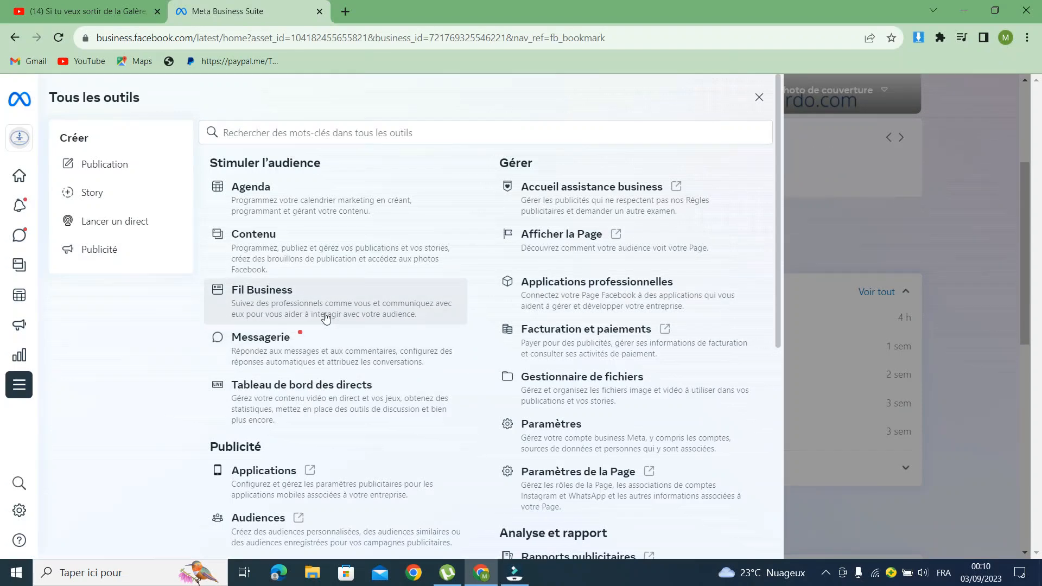
scroll(320, 326, down, 3)
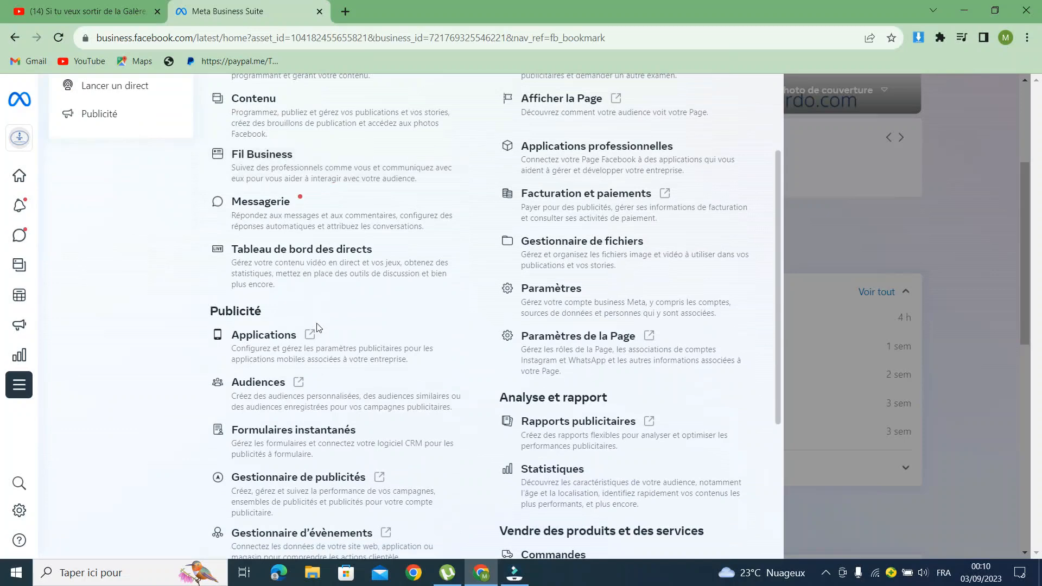
scroll(319, 327, down, 3)
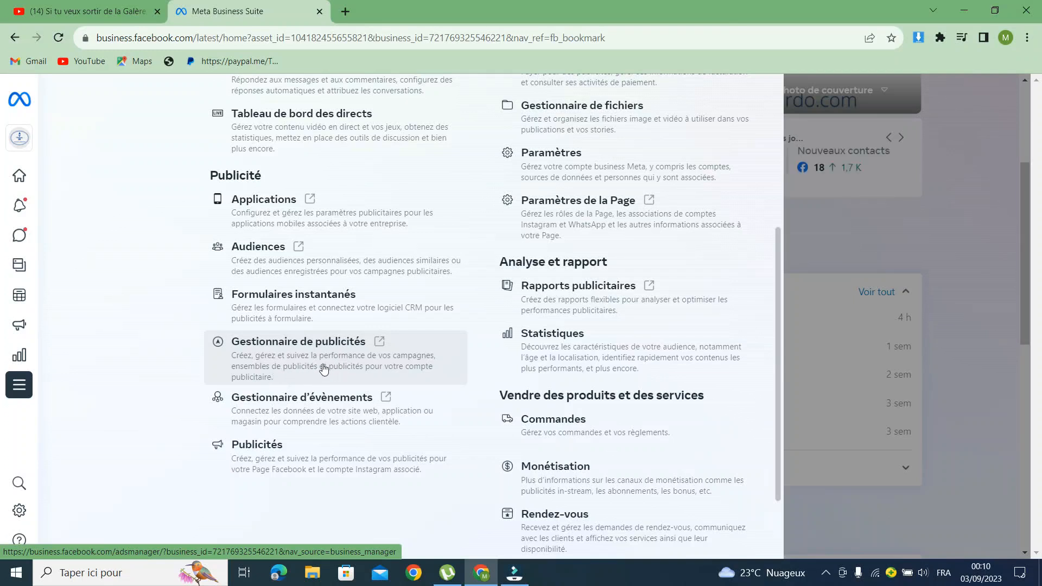
click(315, 373)
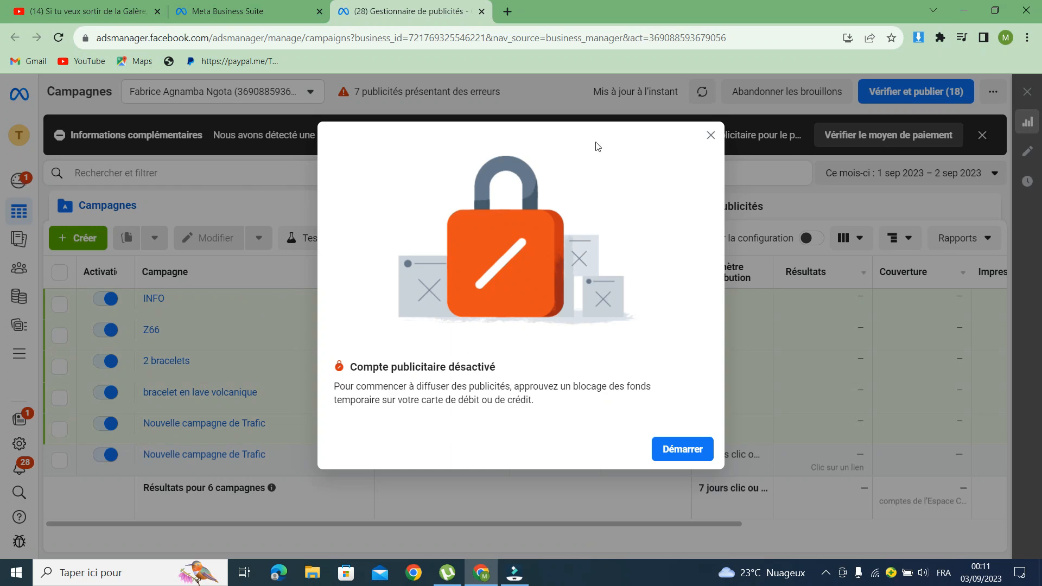
Step: Dismiss the disabled-account notice and switch to the Therdo ad account
click(272, 142)
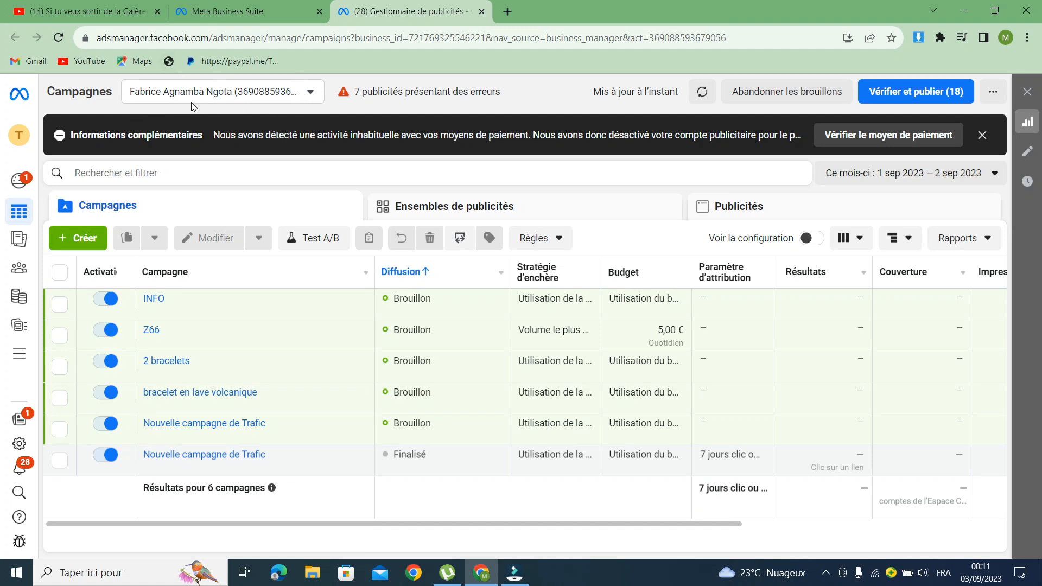
click(312, 93)
click(218, 151)
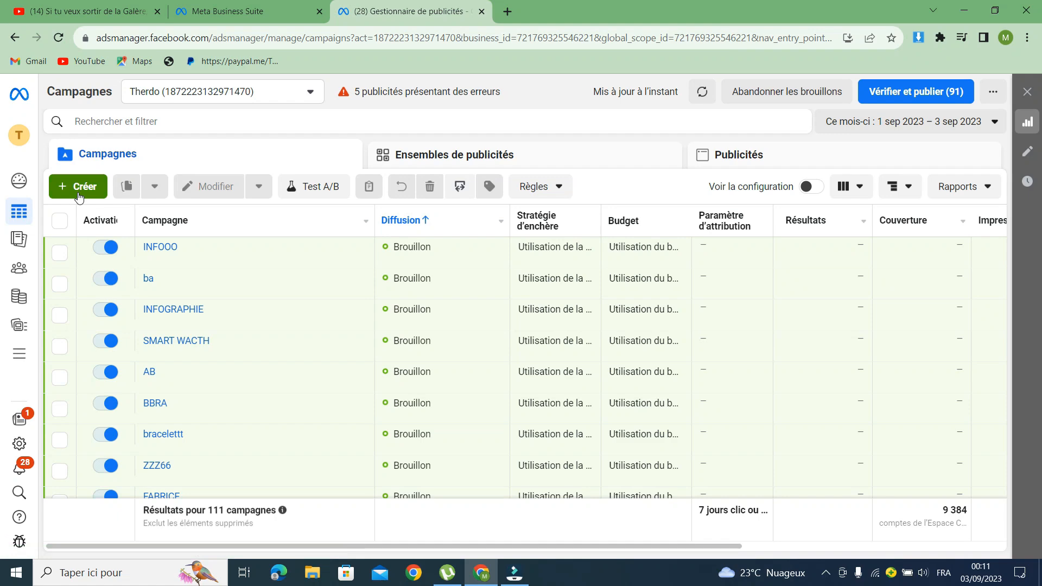
Step: Start creating a new campaign with Ventes as the campaign objective
click(79, 194)
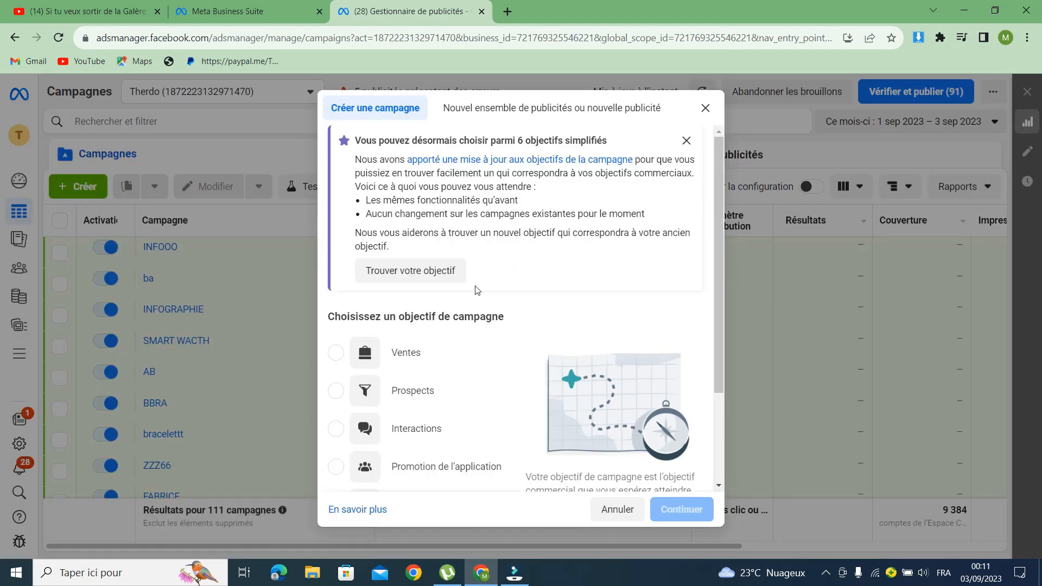
scroll(474, 308, down, 2)
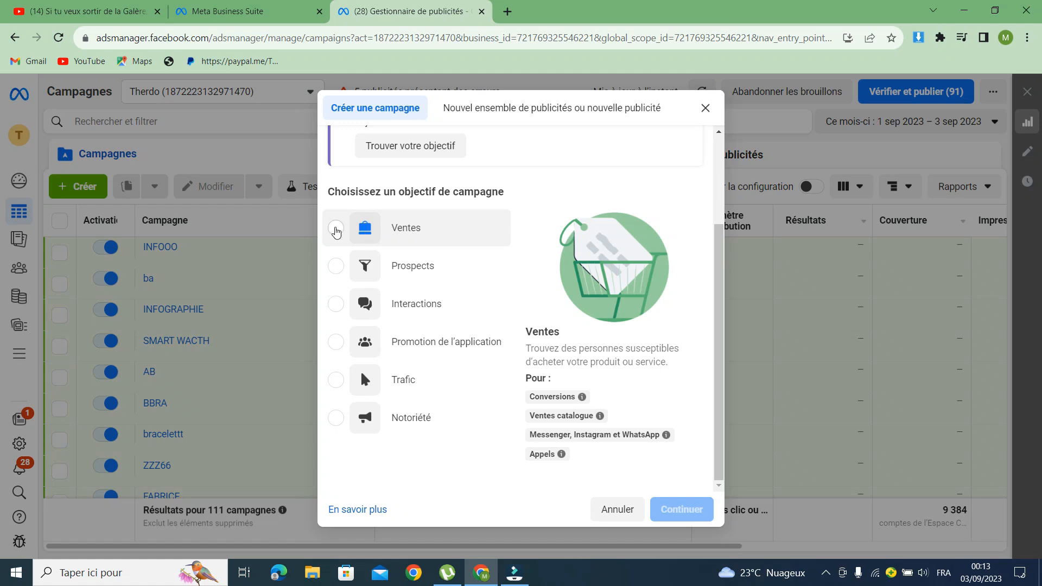
click(335, 230)
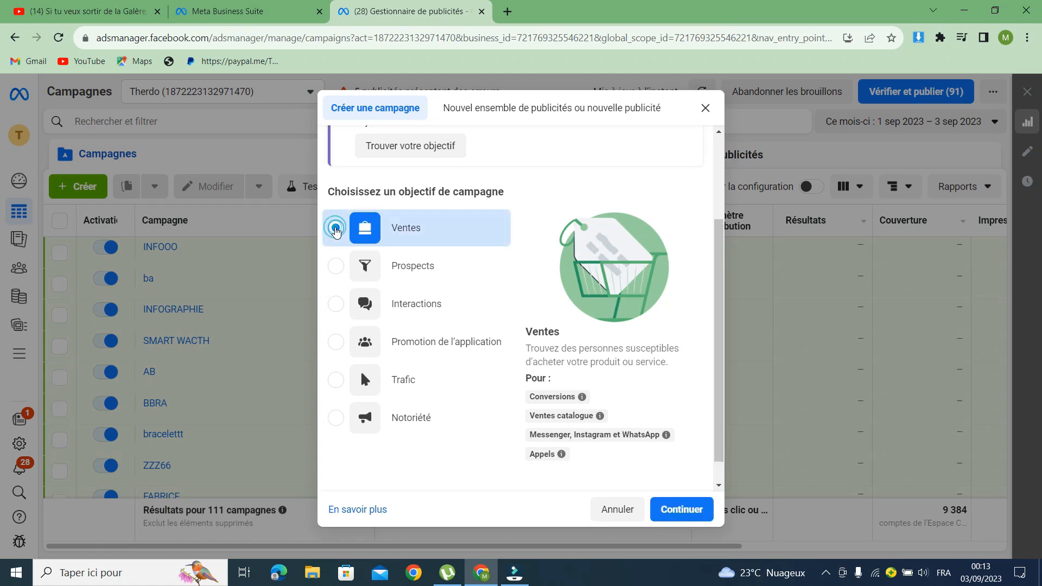
scroll(436, 267, down, 1)
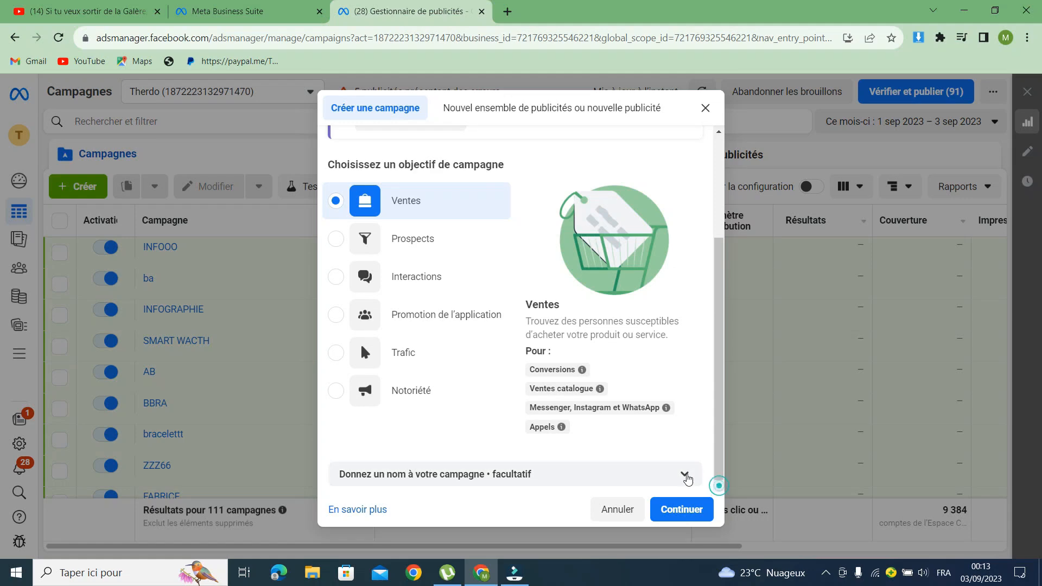
Step: Expand the optional naming section and name the campaign "chaussure"
click(685, 476)
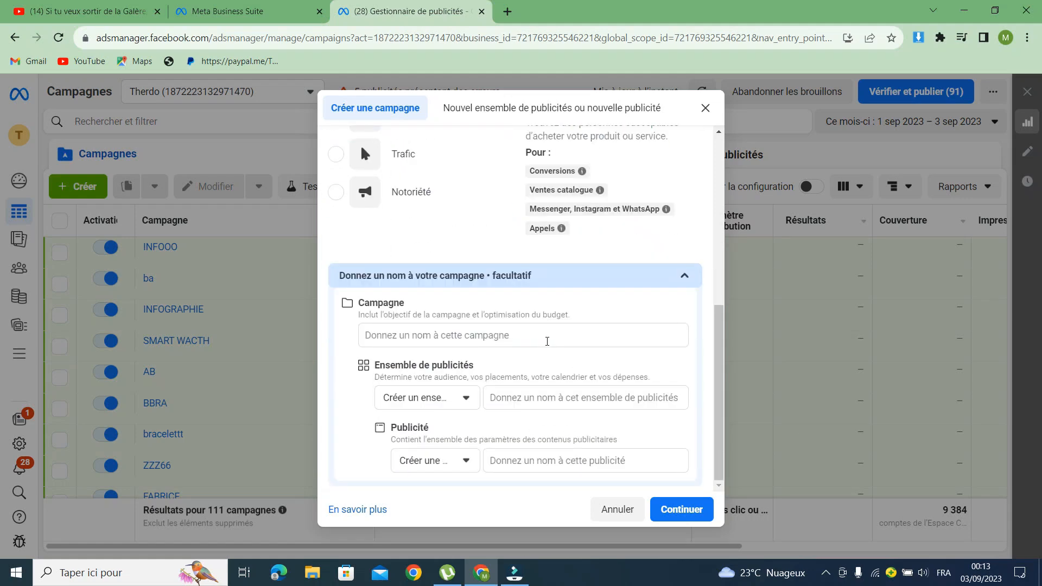
click(539, 333)
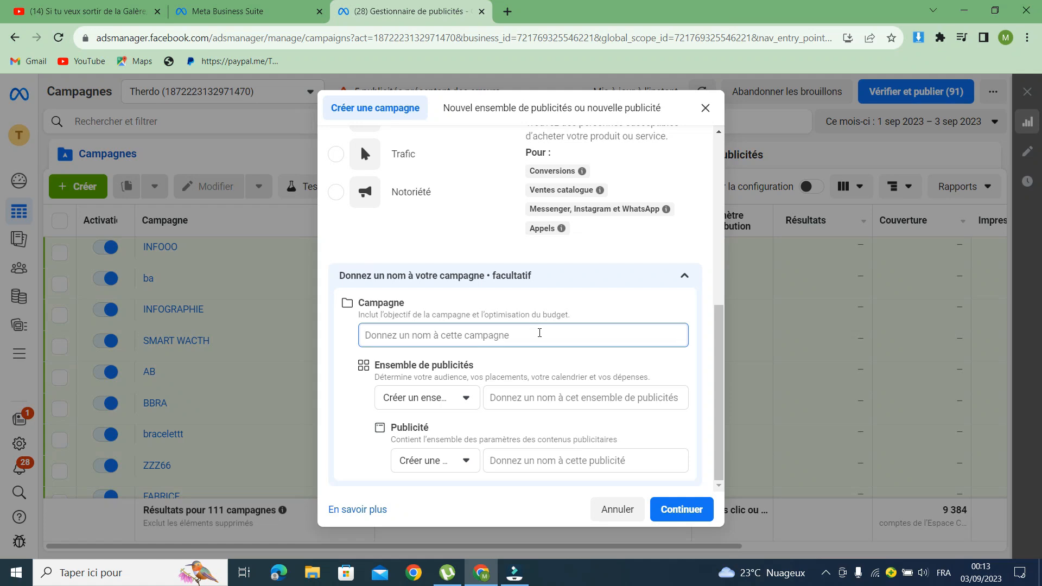
text(chau)
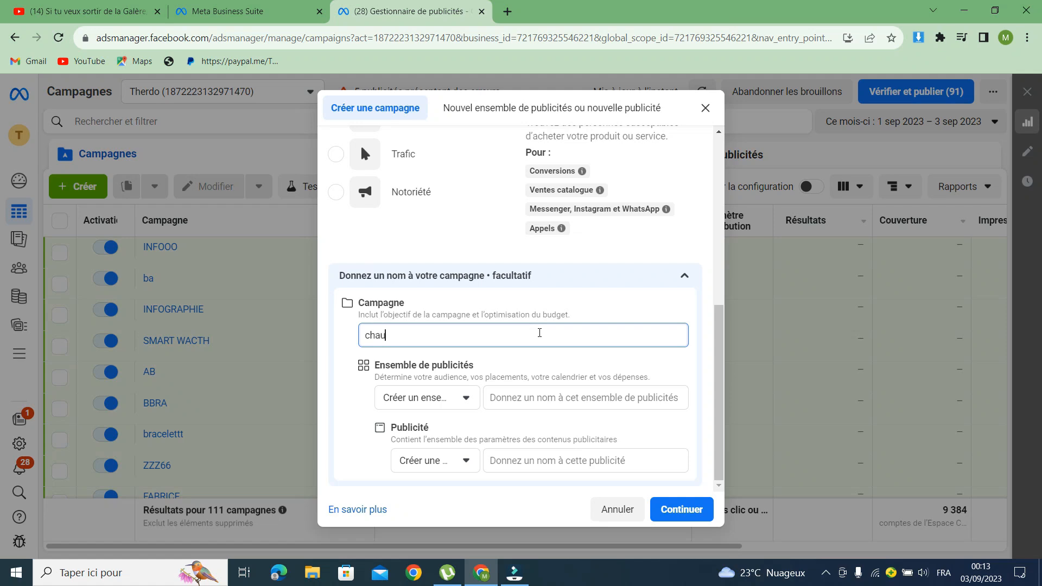
text(ssure)
Step: Copy the campaign name "chaussure" into the ad set name and the ad name
double_click(396, 334)
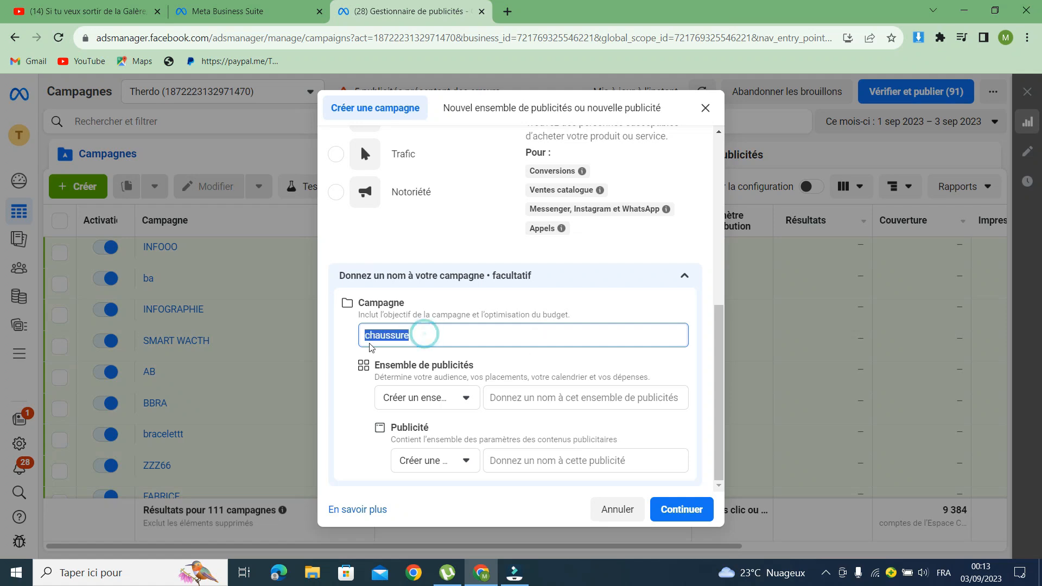
right_click(381, 336)
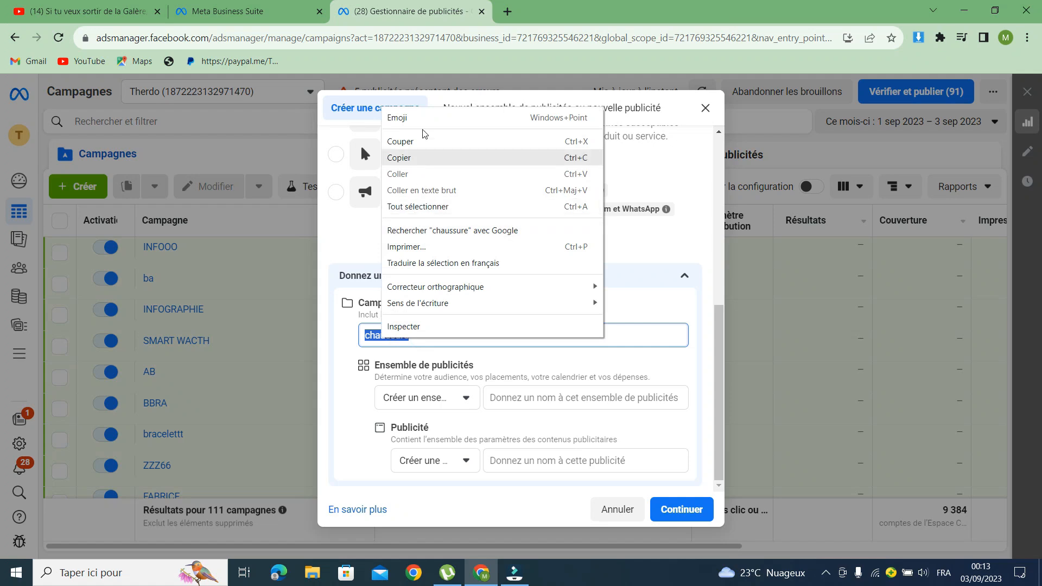
click(406, 156)
click(537, 397)
right_click(538, 396)
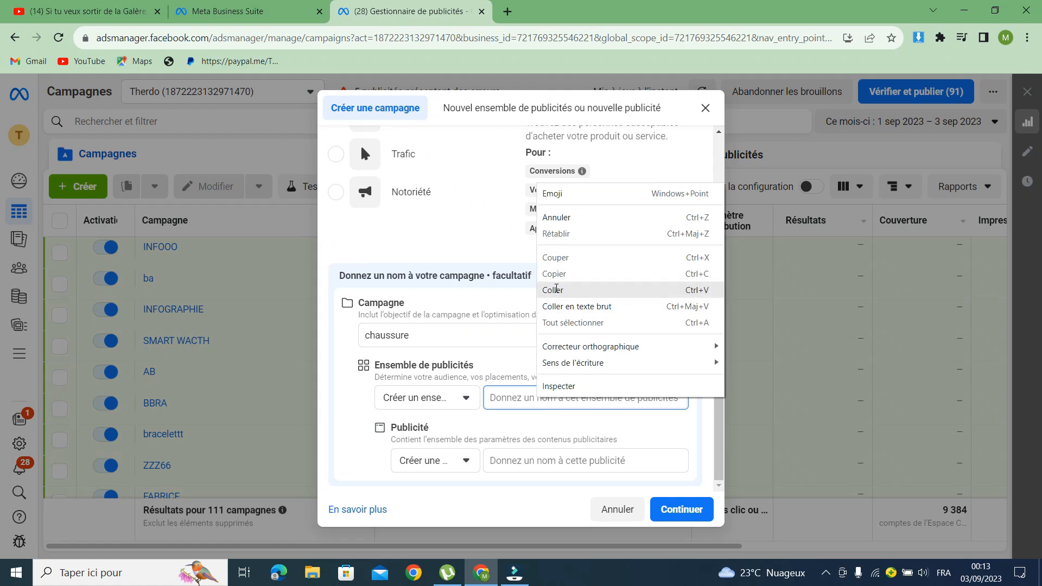
click(557, 288)
click(539, 459)
right_click(538, 459)
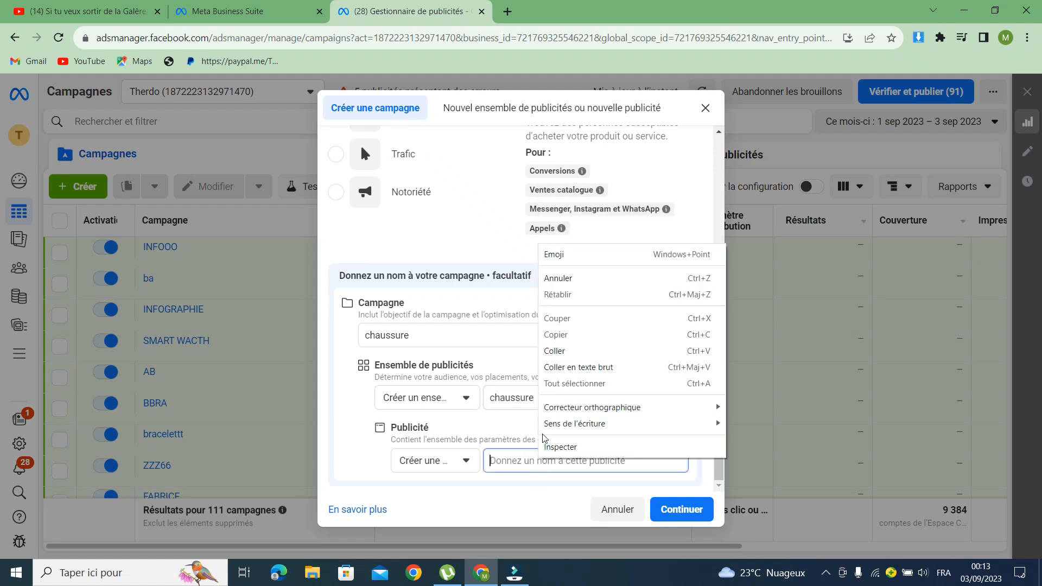
click(555, 352)
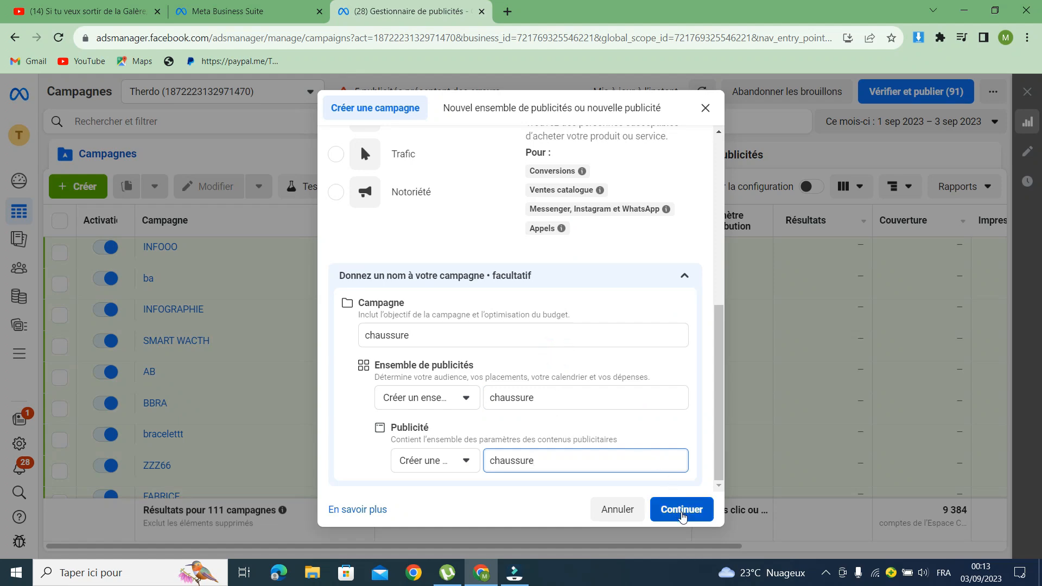
Step: Continue with the manual sales campaign configuration (Campagne les ventes manuelle) and create the campaign draft
click(682, 510)
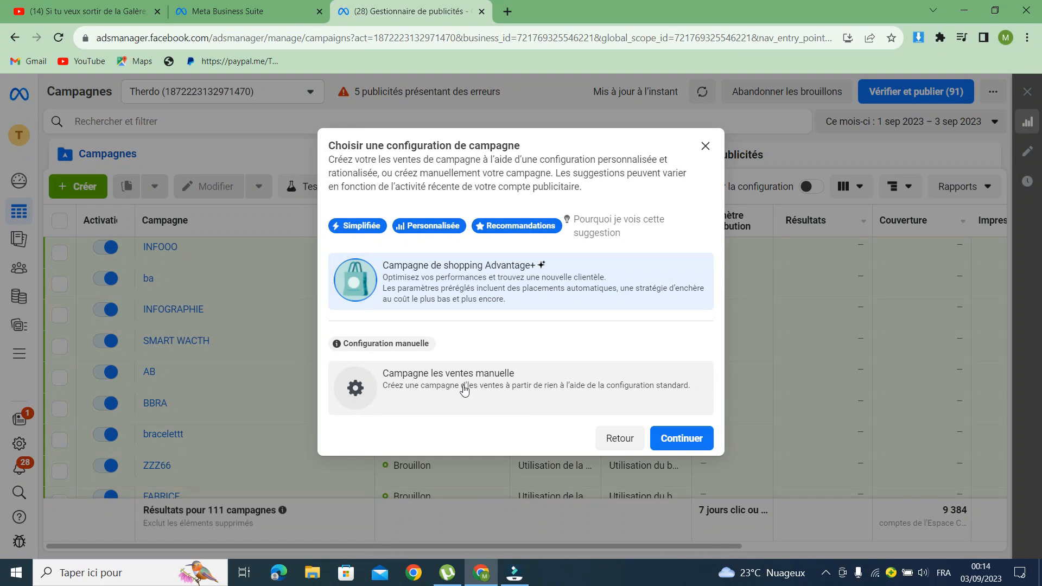
click(491, 388)
click(692, 439)
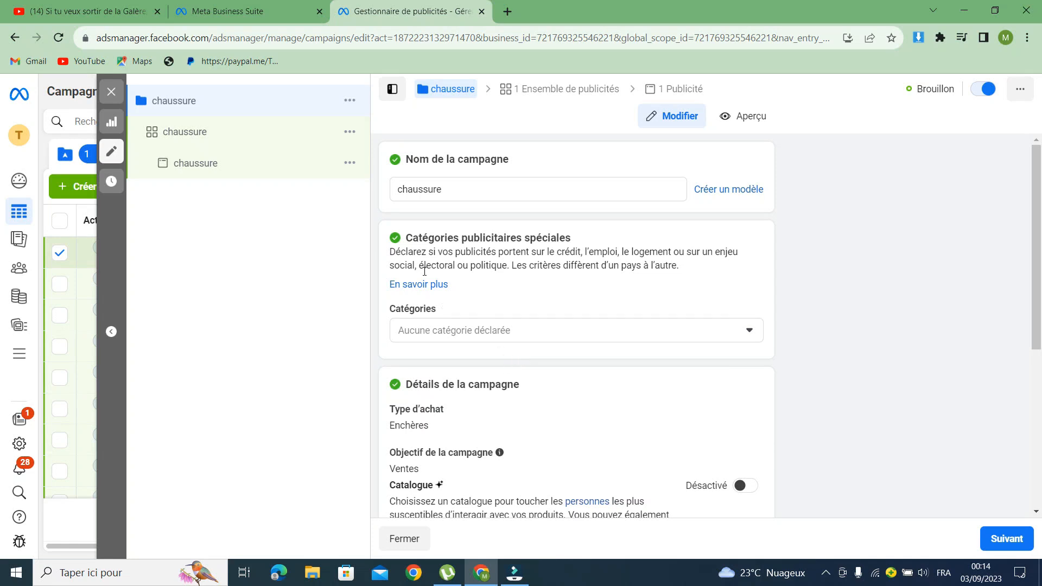
Step: Review the campaign-level settings without changing them and proceed to the ad set settings
mouse_move(448, 304)
scroll(513, 279, down, 1)
scroll(511, 286, up, 1)
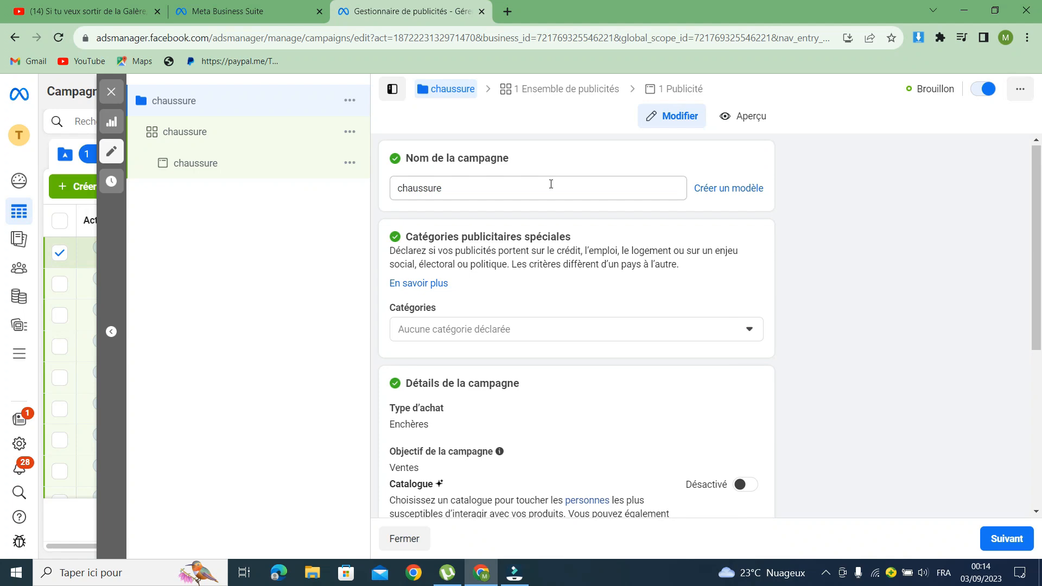
scroll(551, 184, down, 5)
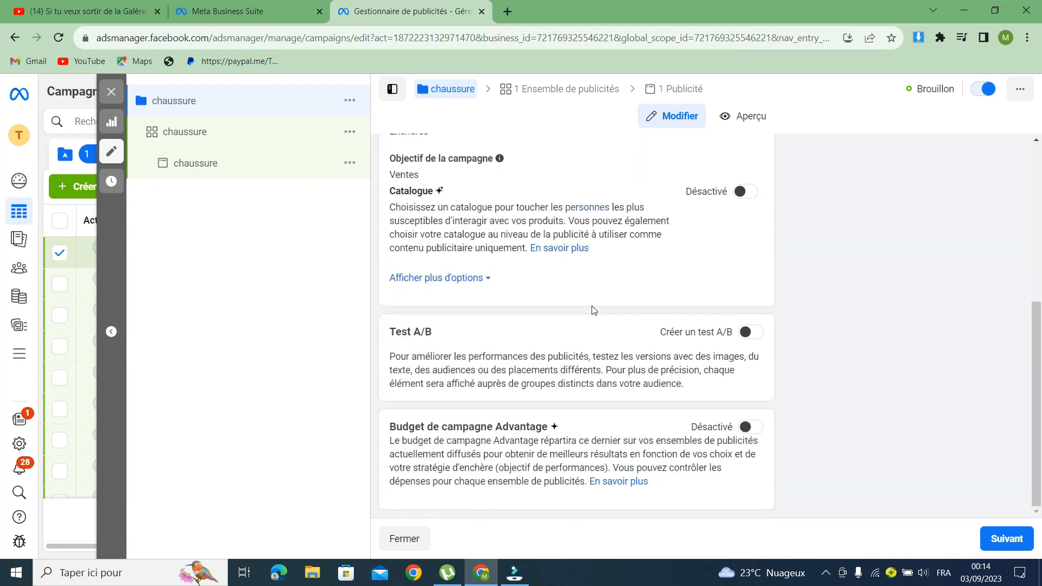
scroll(594, 307, up, 4)
scroll(585, 299, up, 2)
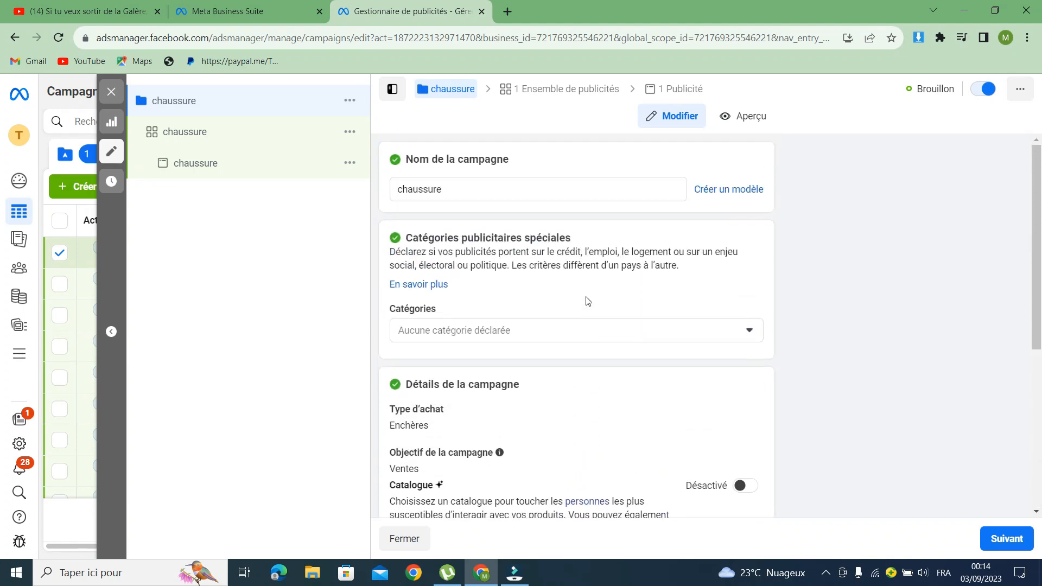
scroll(580, 293, down, 4)
scroll(578, 294, down, 2)
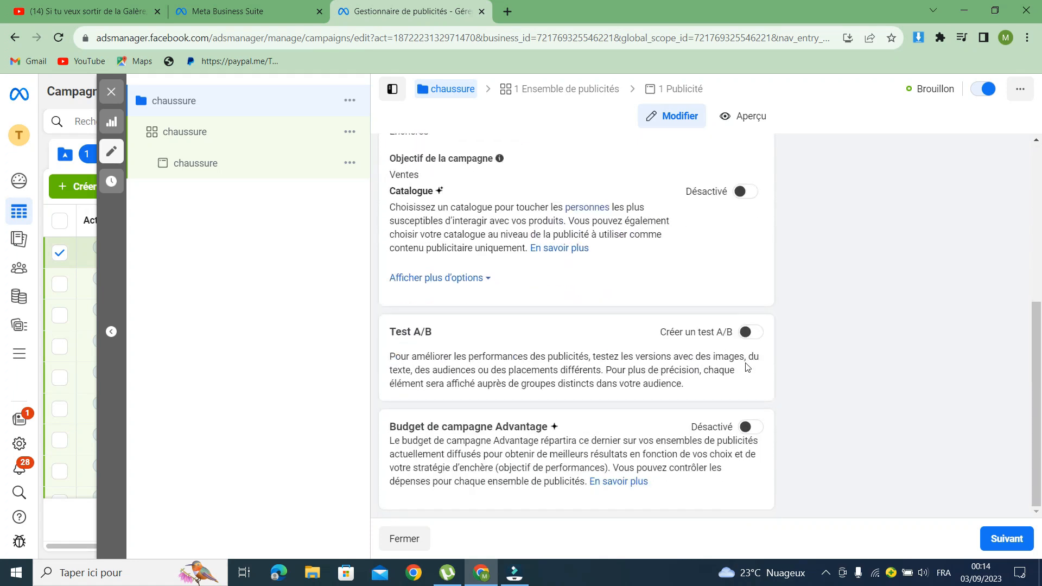
click(1006, 540)
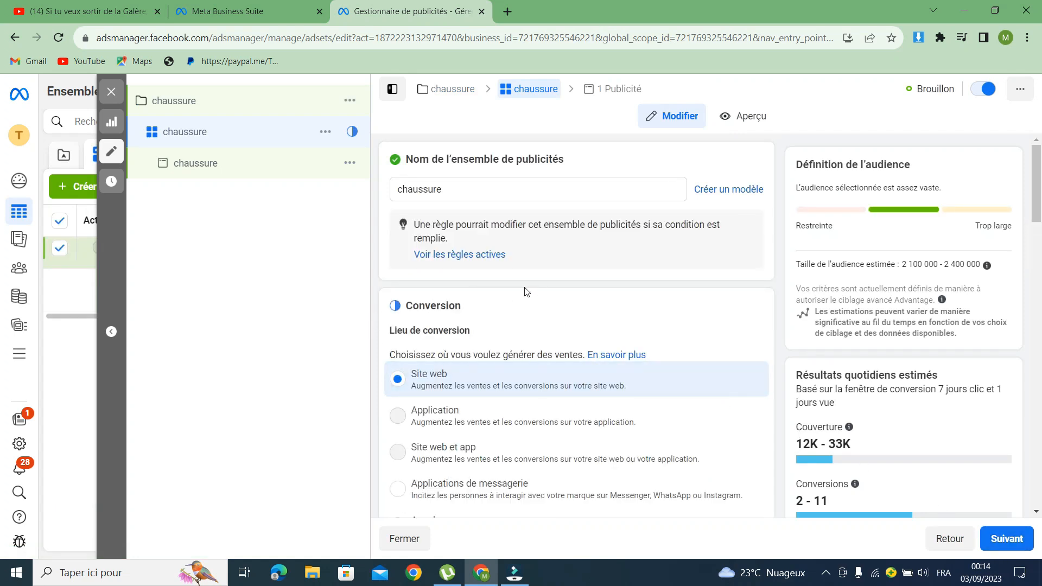
Step: Review the ad set's conversion location, performance goal, pixel, dynamic creative, and budget and schedule settings
scroll(527, 292, down, 2)
scroll(527, 292, up, 2)
scroll(801, 363, down, 1)
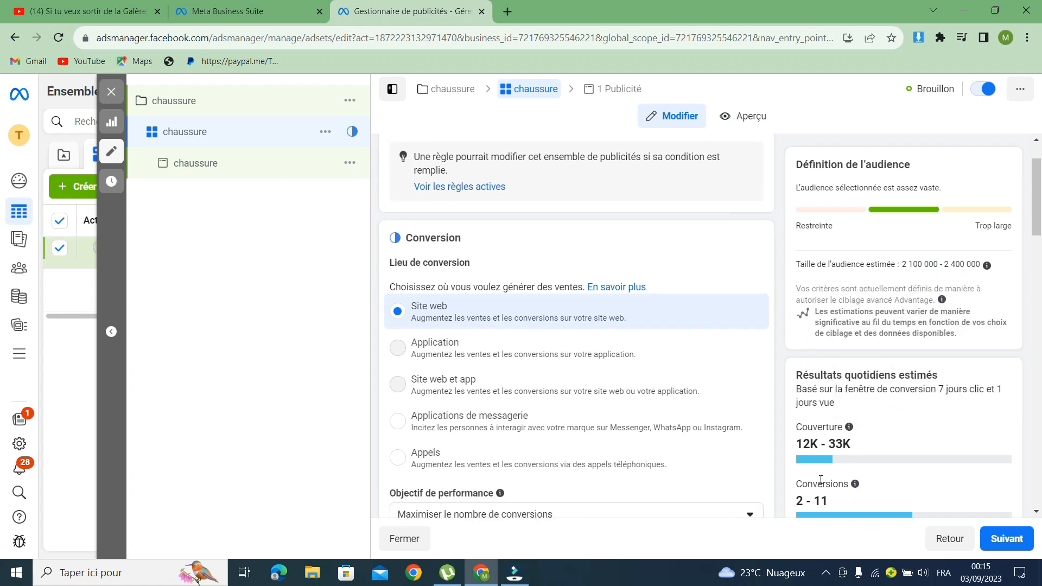
scroll(537, 354, down, 8)
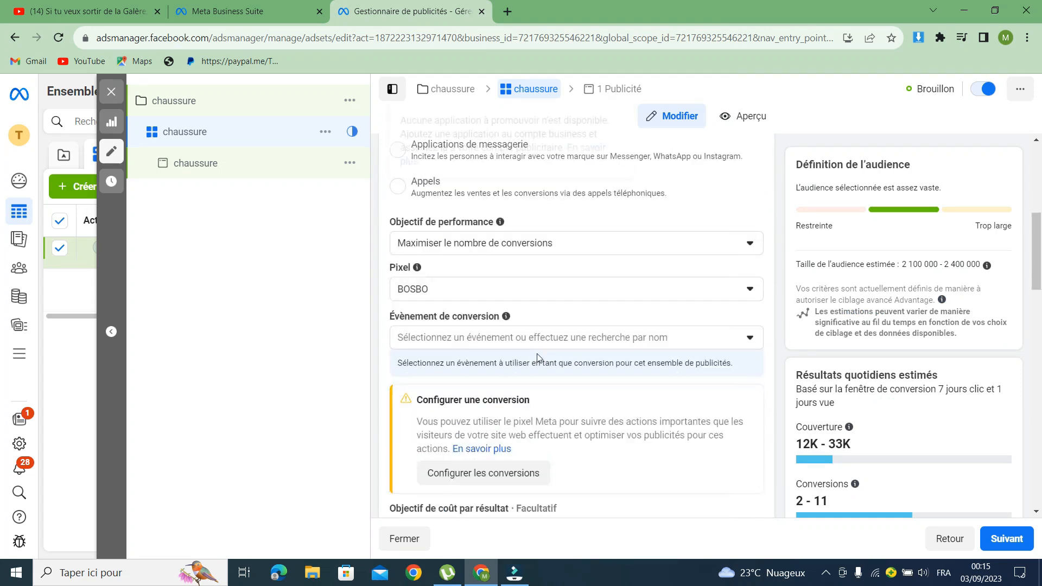
scroll(542, 354, down, 6)
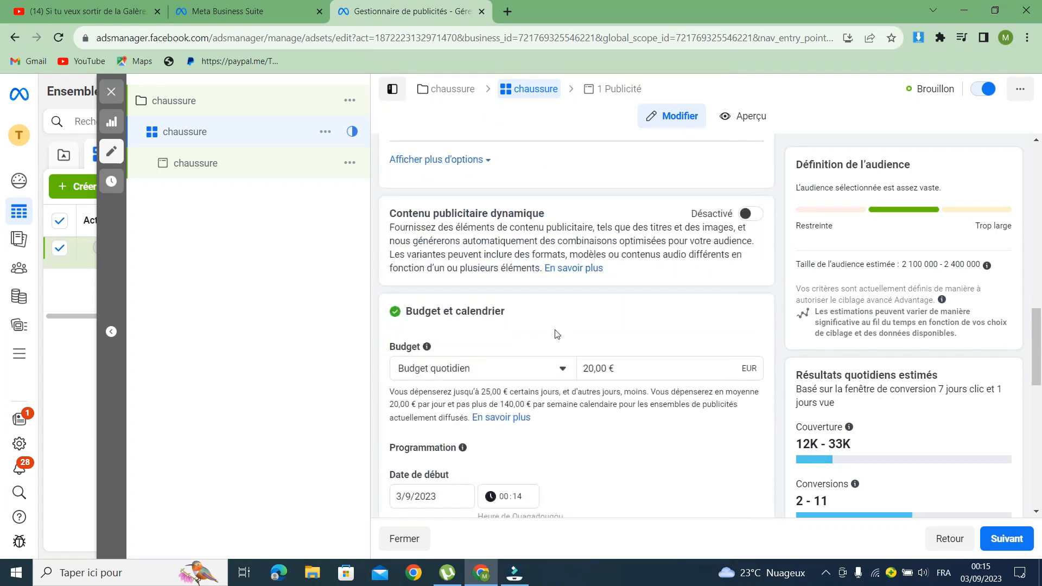
scroll(557, 334, down, 2)
scroll(597, 369, up, 6)
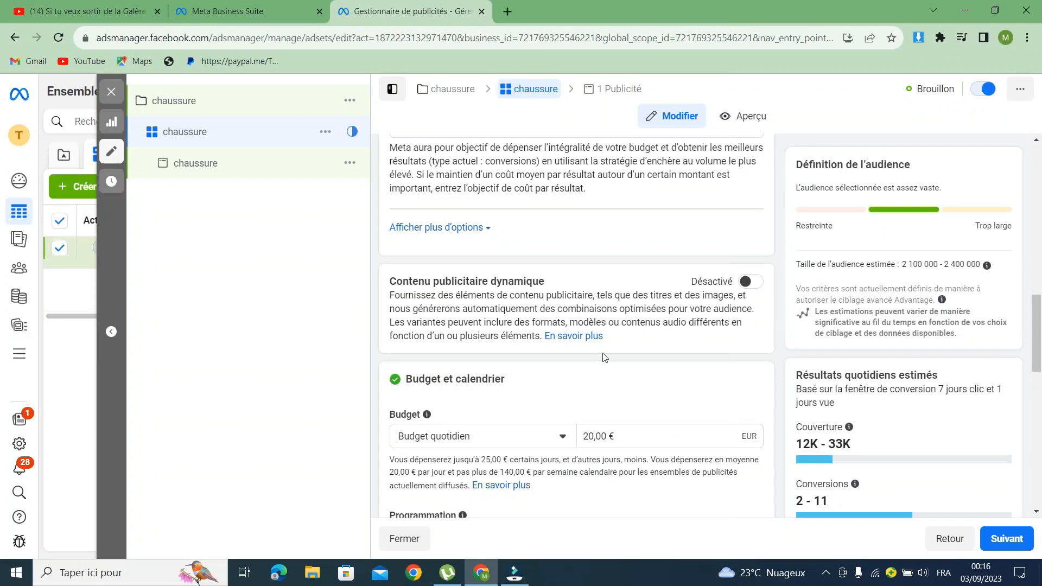
scroll(581, 334, down, 4)
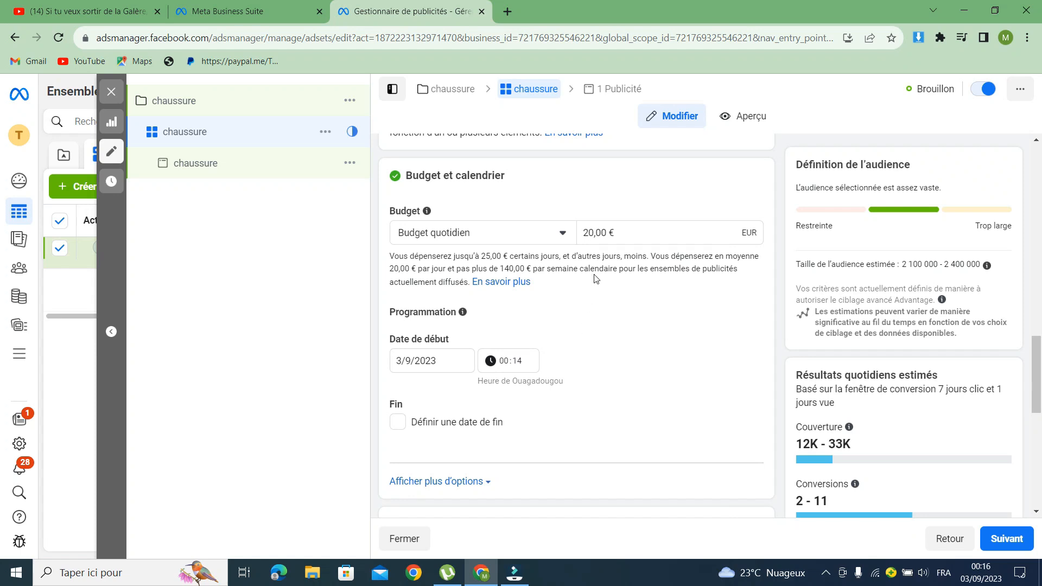
scroll(596, 278, up, 10)
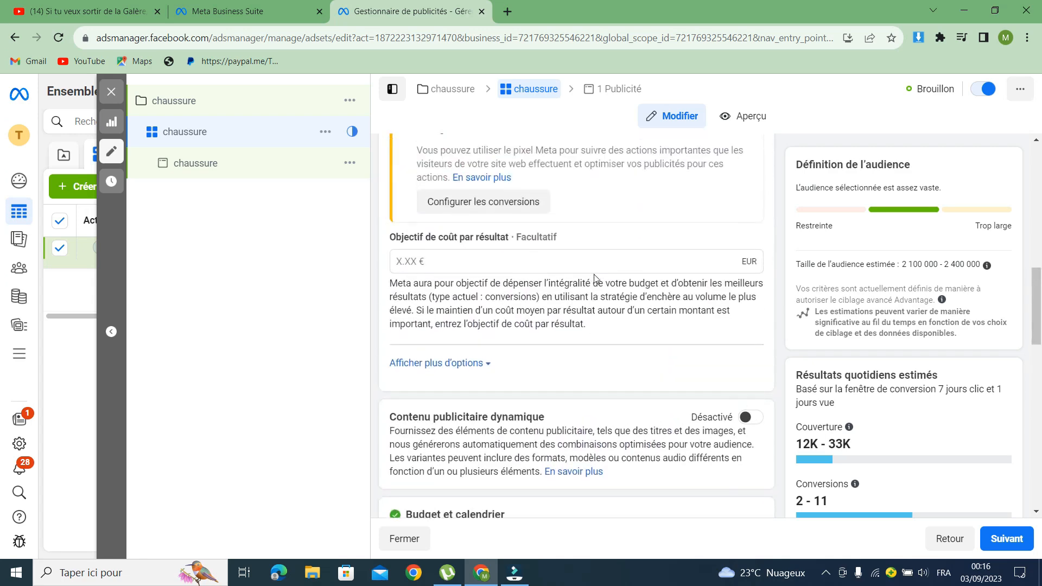
Step: Set the ad set's conversion location to messaging apps (Applications de messagerie)
scroll(596, 278, up, 4)
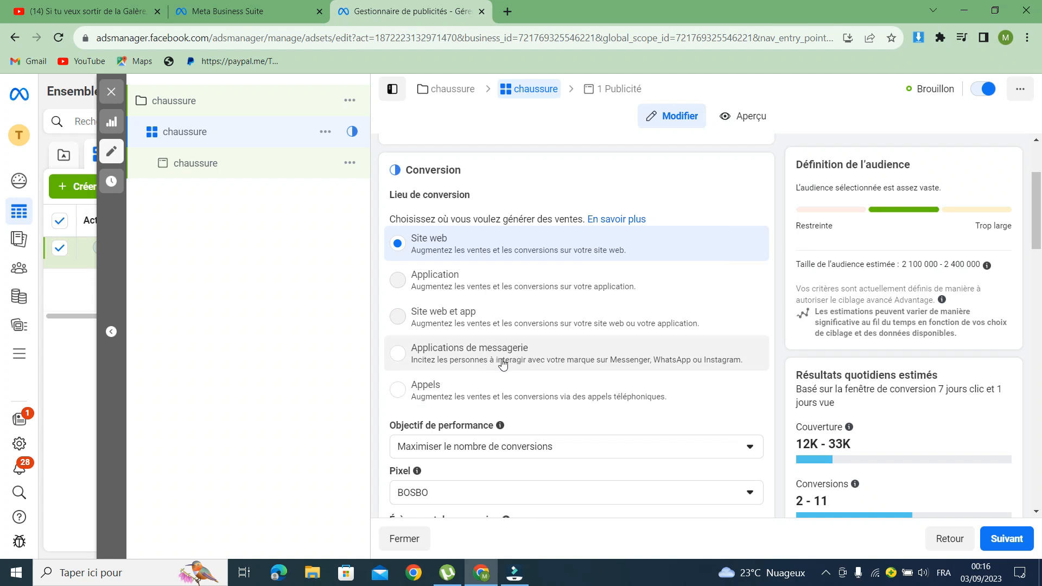
click(398, 353)
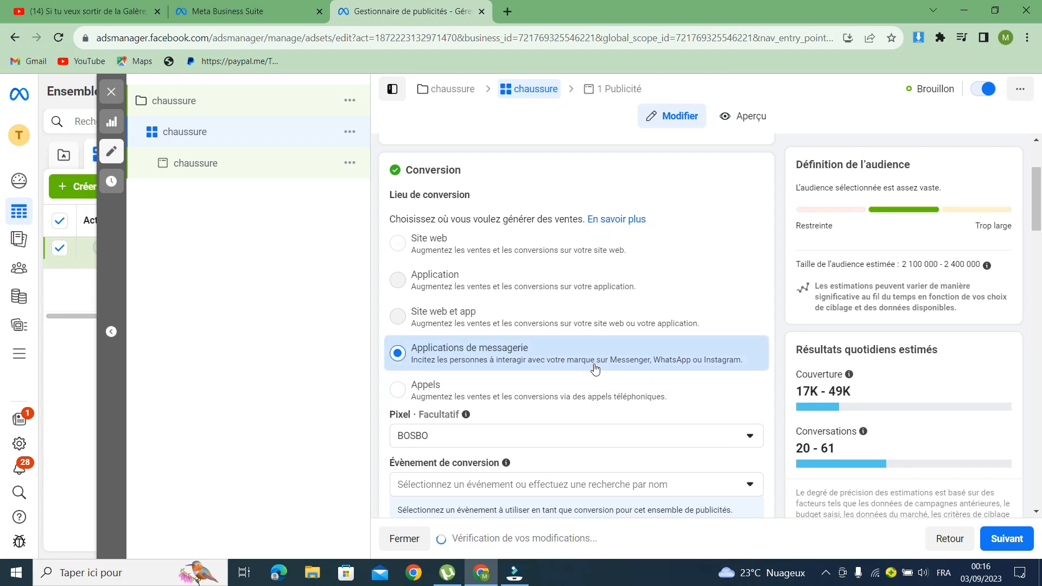
scroll(595, 369, down, 1)
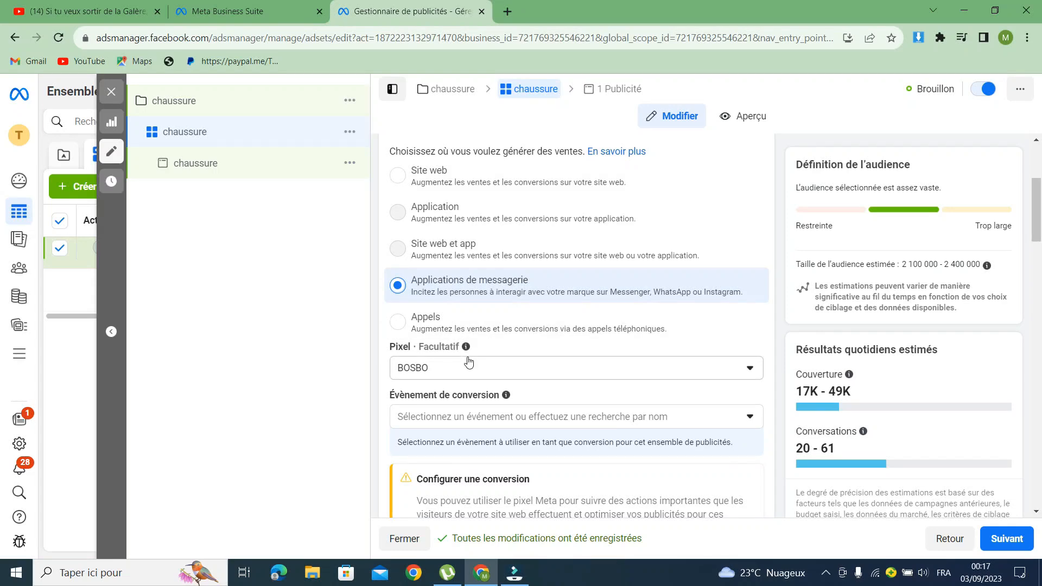
scroll(480, 356, down, 3)
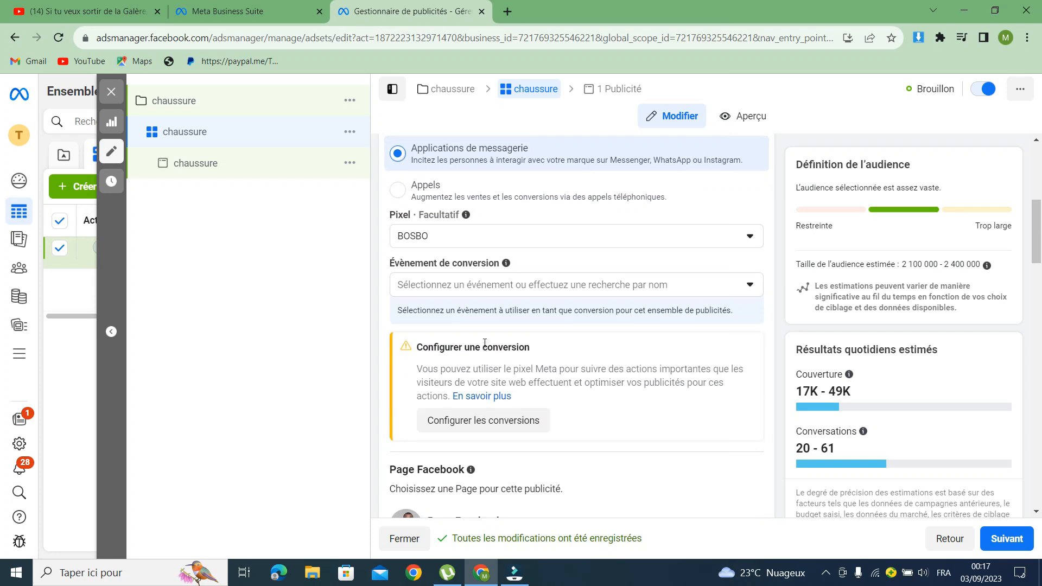
scroll(478, 331, up, 3)
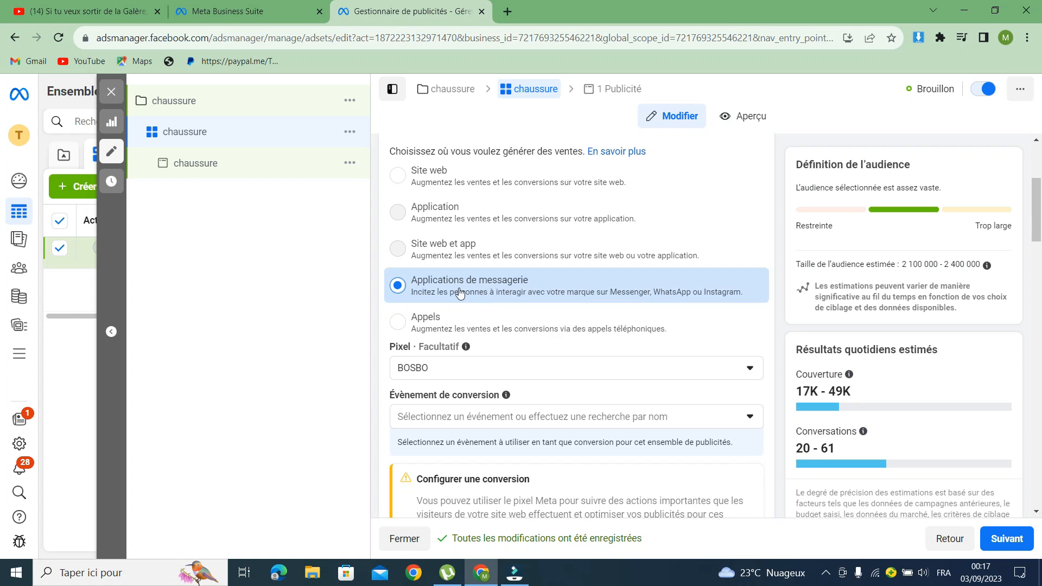
Step: Choose Therdo as the ad set's Facebook Page and deselect Messenger as a messaging destination, keeping WhatsApp
scroll(559, 331, down, 1)
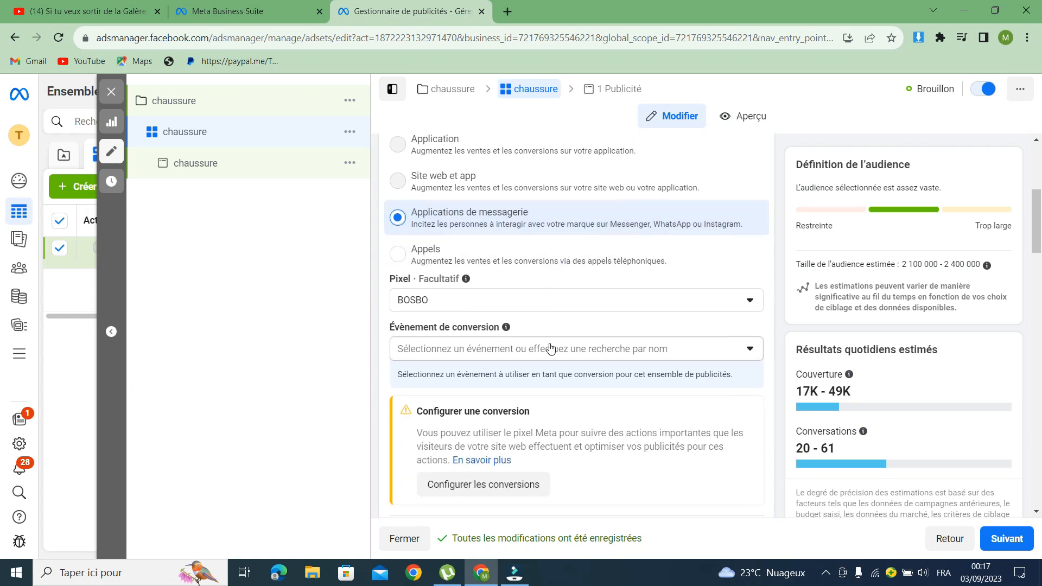
scroll(550, 347, down, 3)
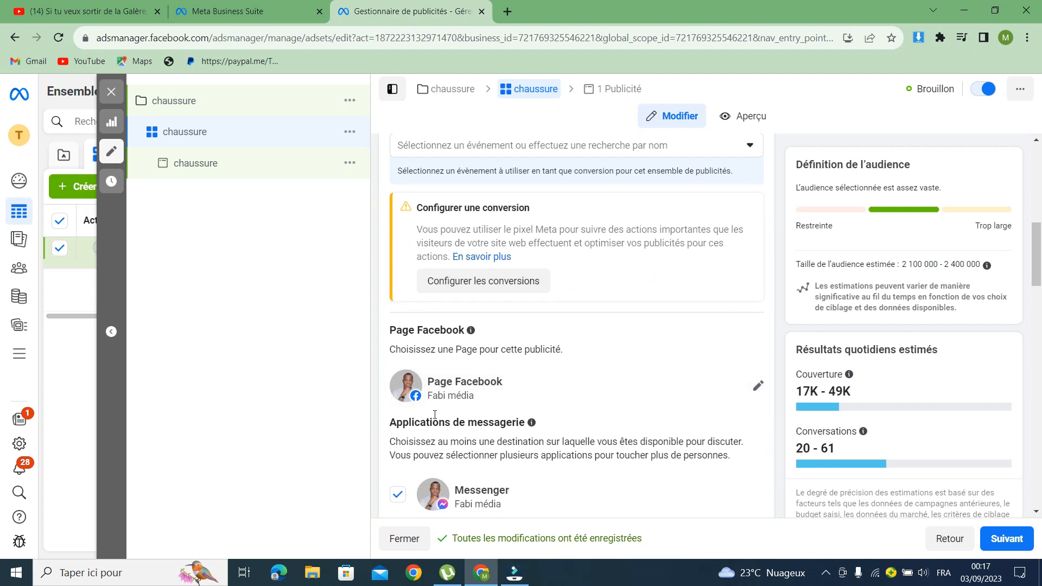
click(756, 388)
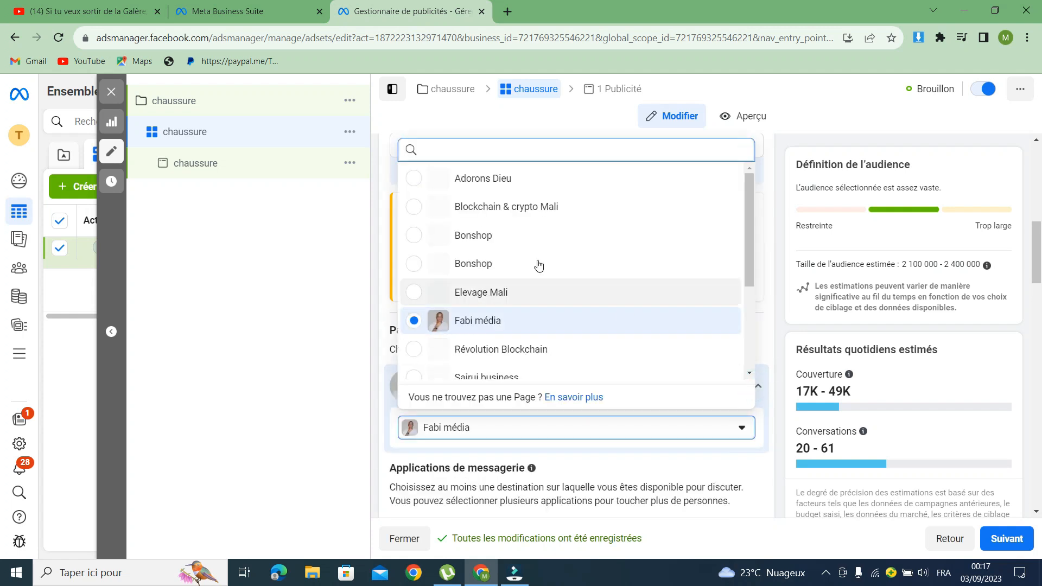
scroll(481, 324, down, 3)
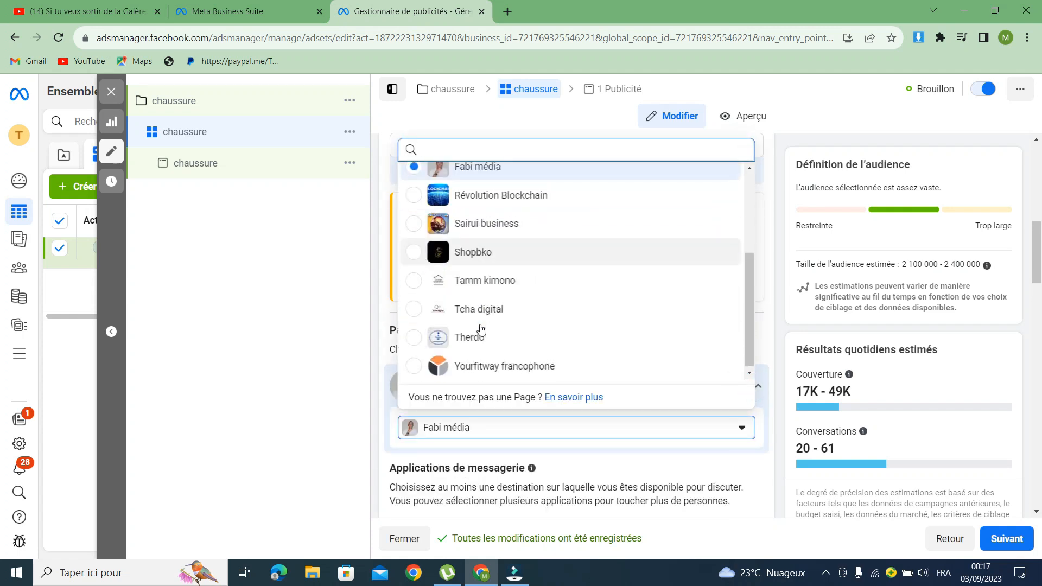
scroll(481, 328, up, 2)
scroll(481, 331, down, 2)
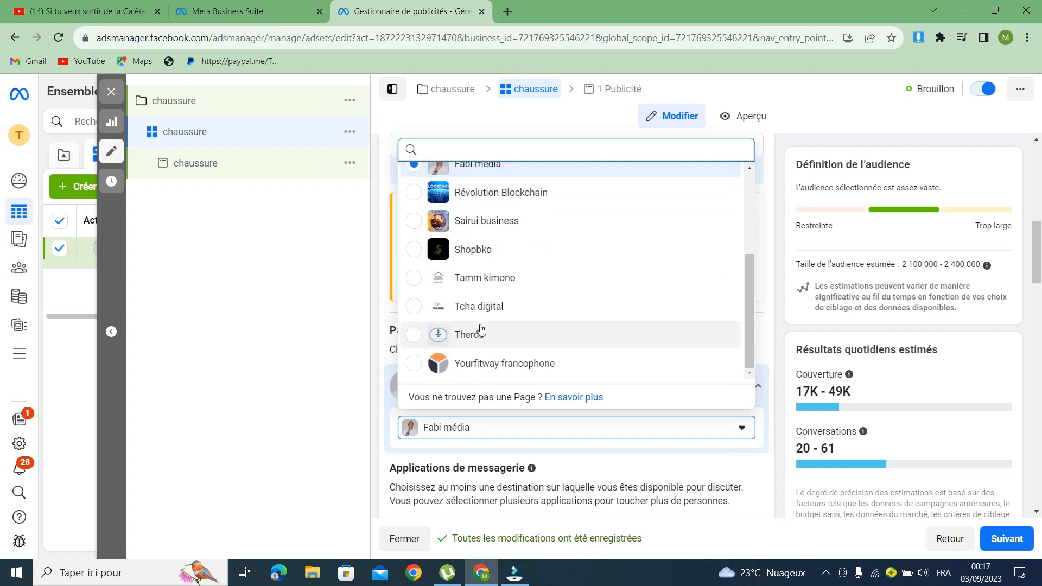
click(470, 336)
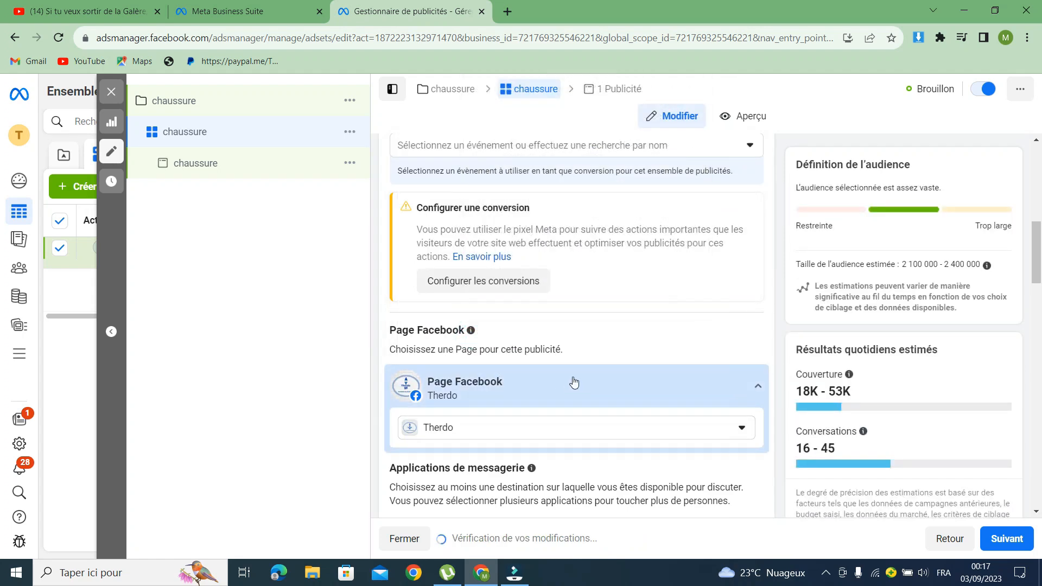
scroll(567, 380, down, 5)
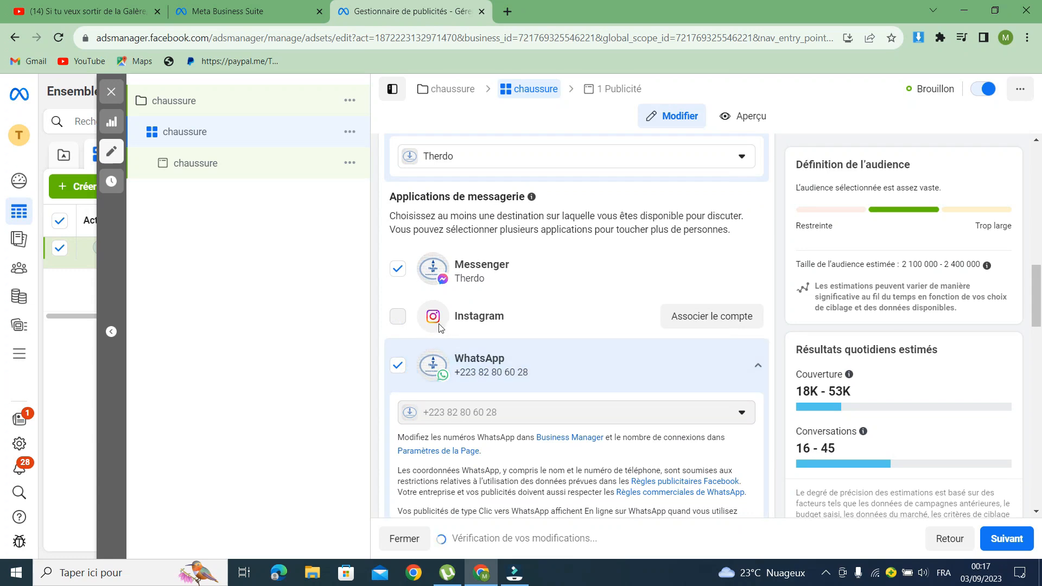
click(398, 271)
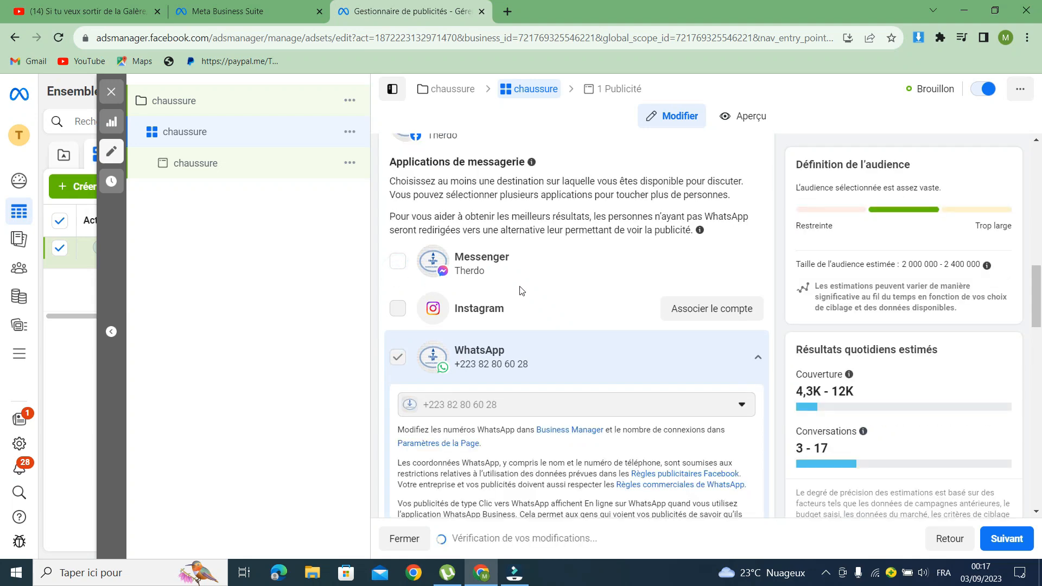
Step: Set the ad set's daily budget to 5 €
scroll(519, 290, down, 6)
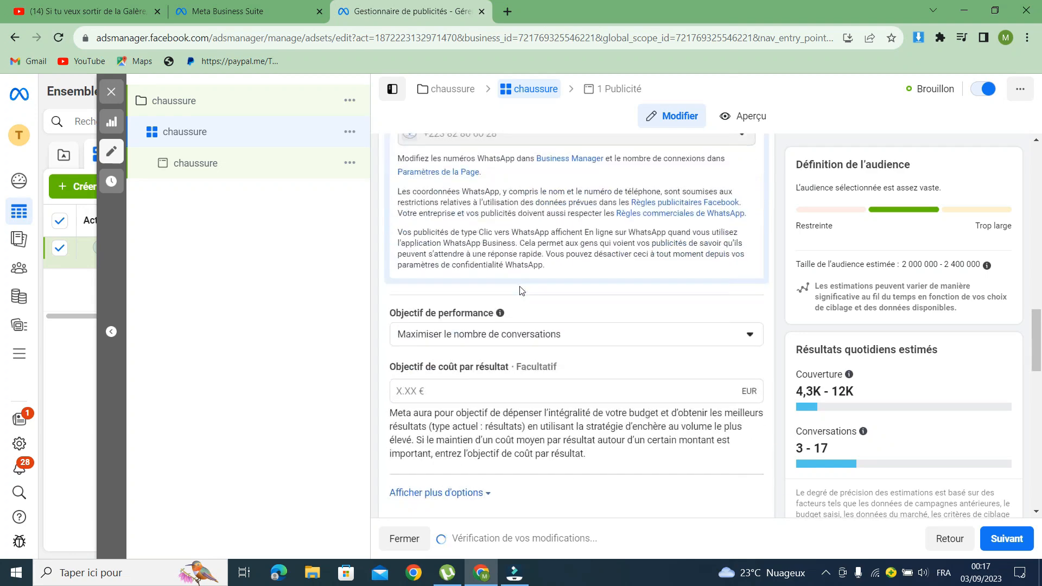
scroll(521, 299, down, 4)
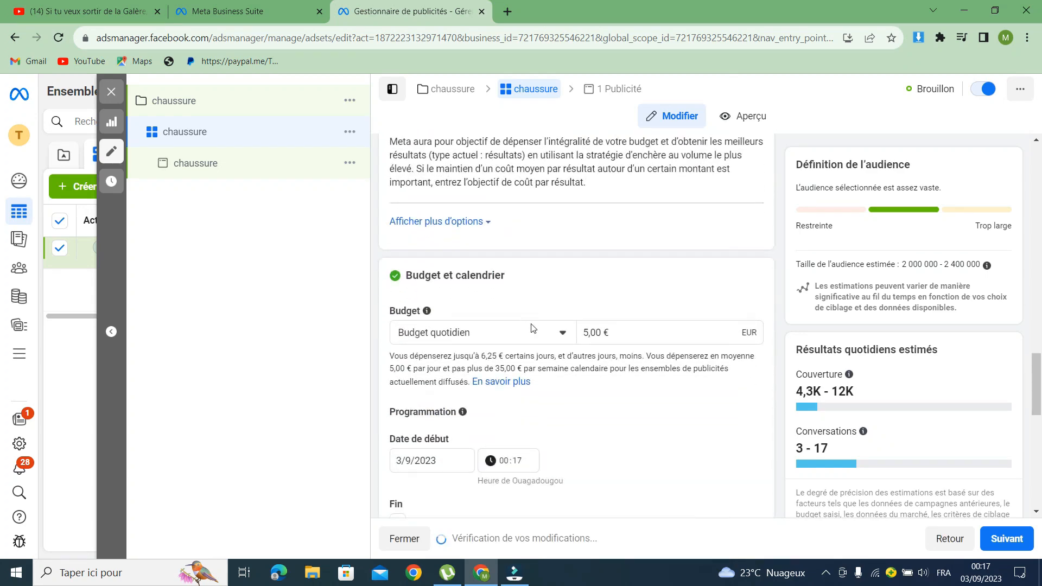
click(587, 332)
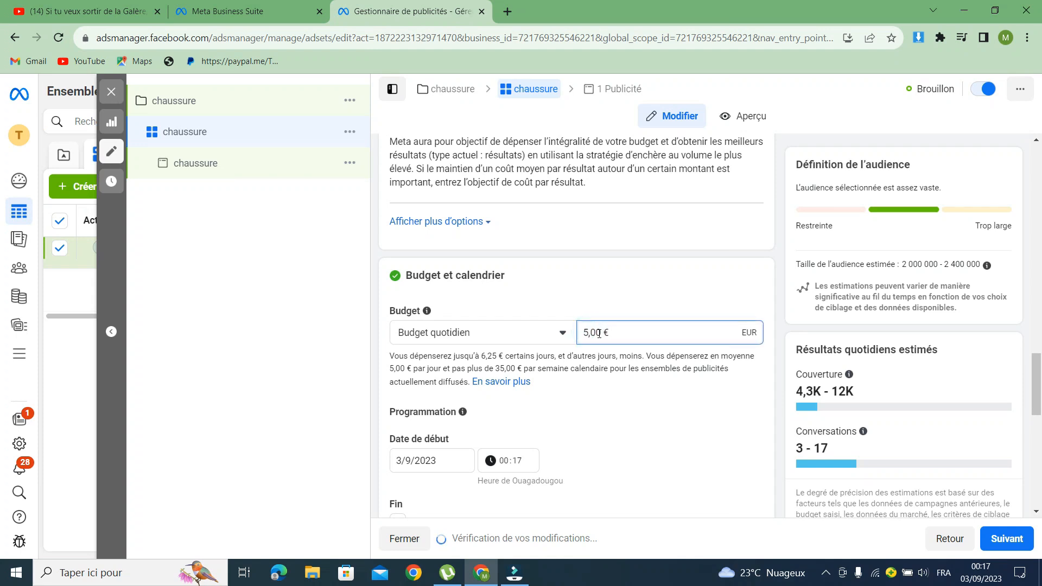
key(BackSpace)
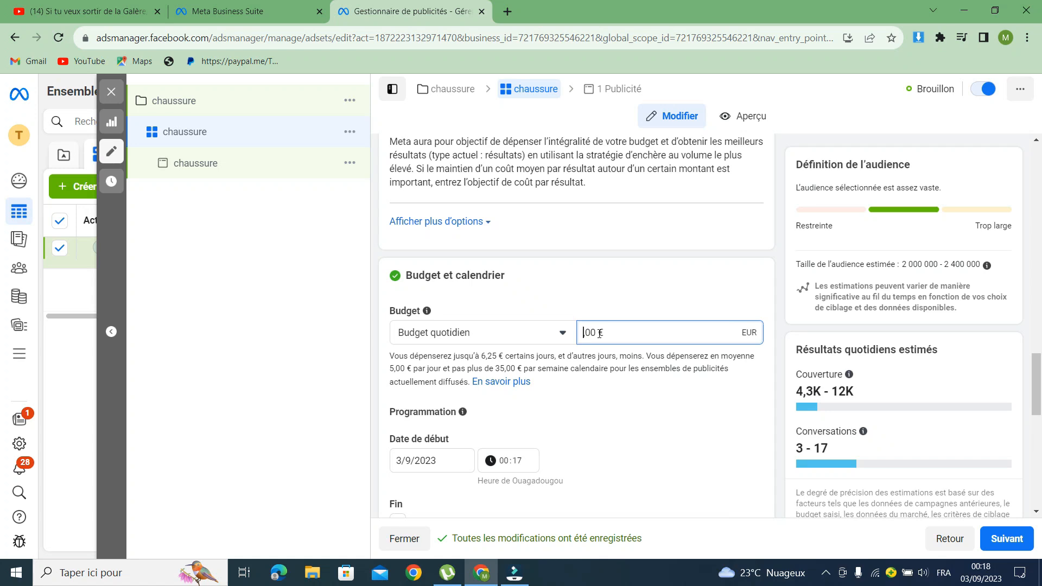
text(5)
Step: Schedule the ad set to start on 4/9/2023 at 00:00
scroll(579, 383, down, 3)
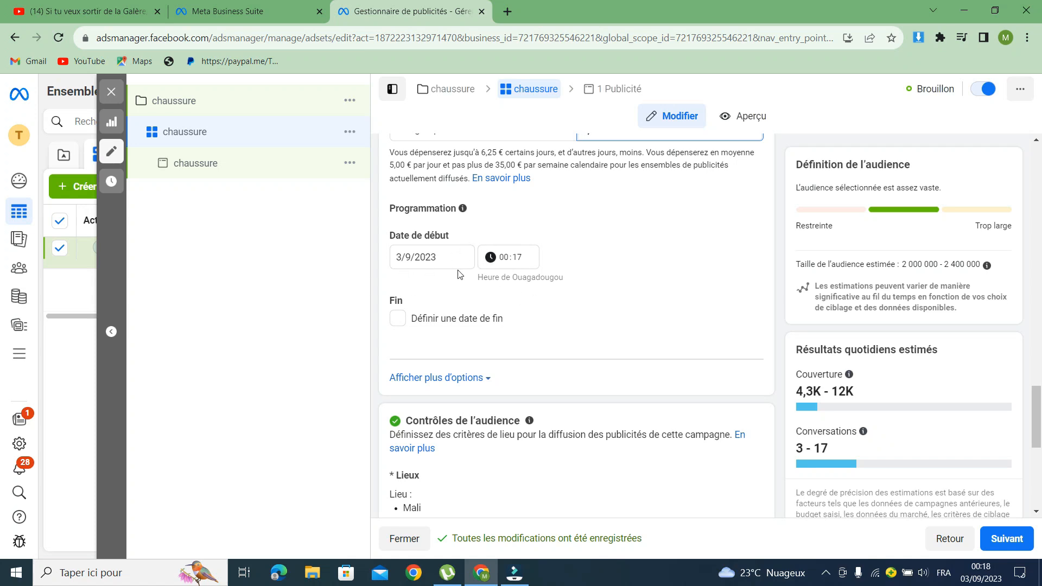
click(396, 260)
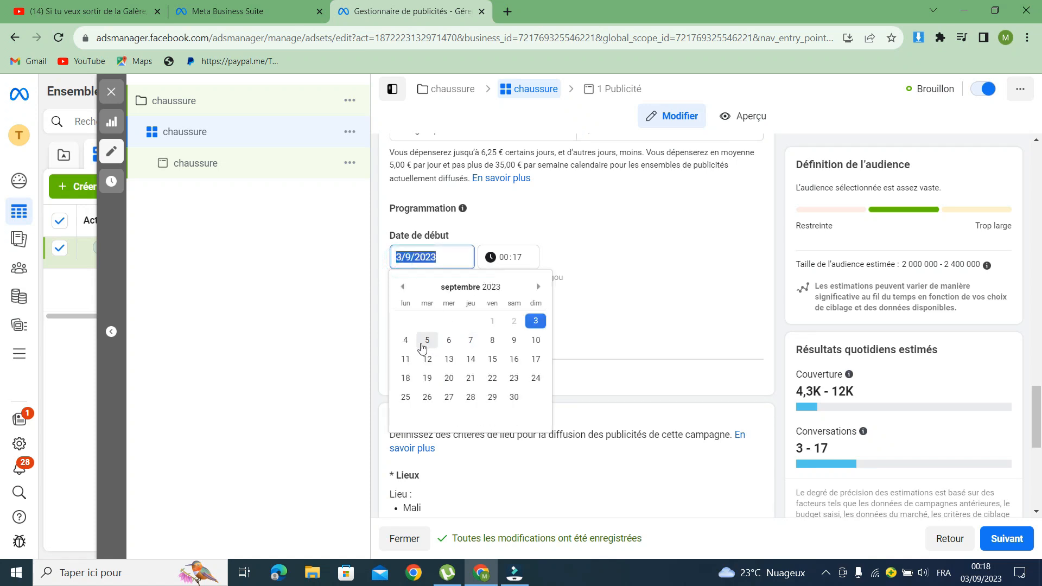
click(406, 340)
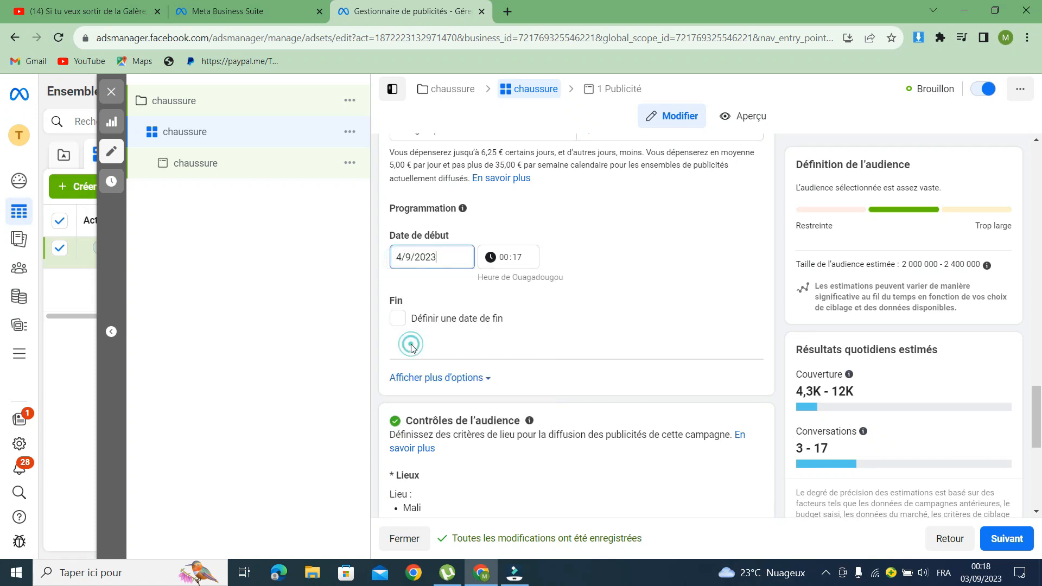
click(518, 259)
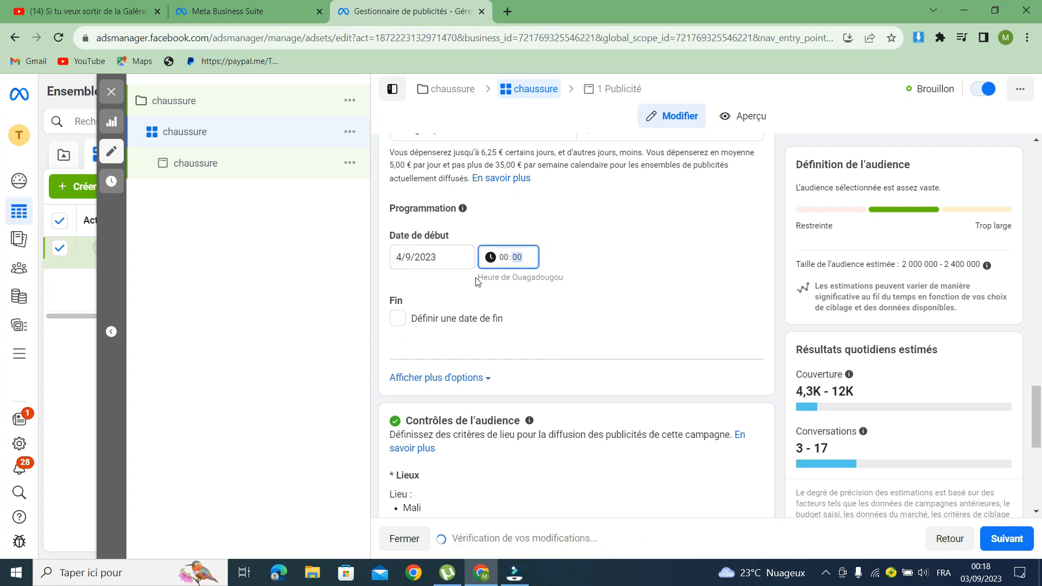
Step: Edit the locations in the audience controls and remove Mali from the targeting
scroll(477, 279, down, 1)
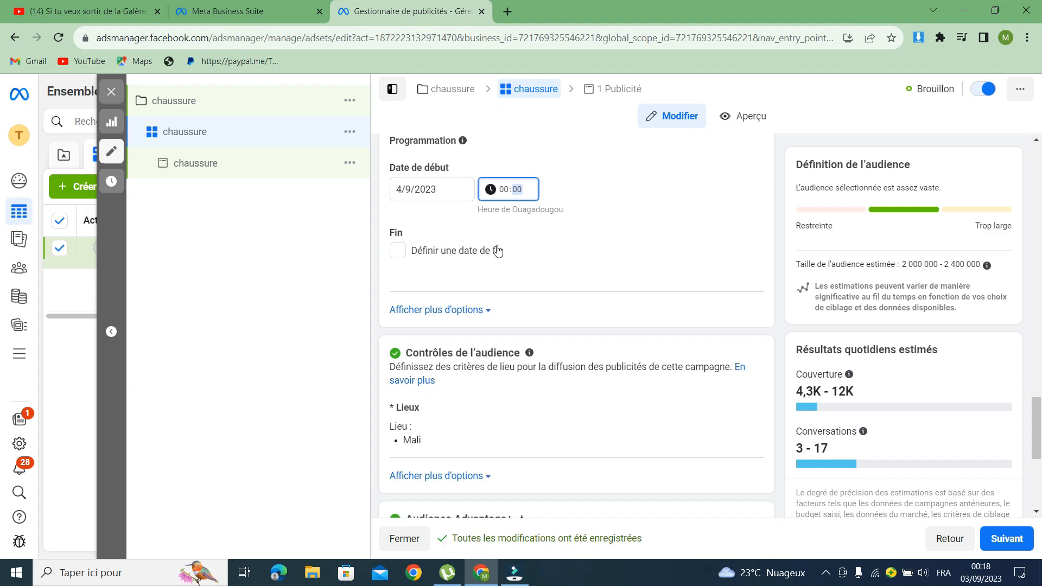
scroll(488, 250, down, 3)
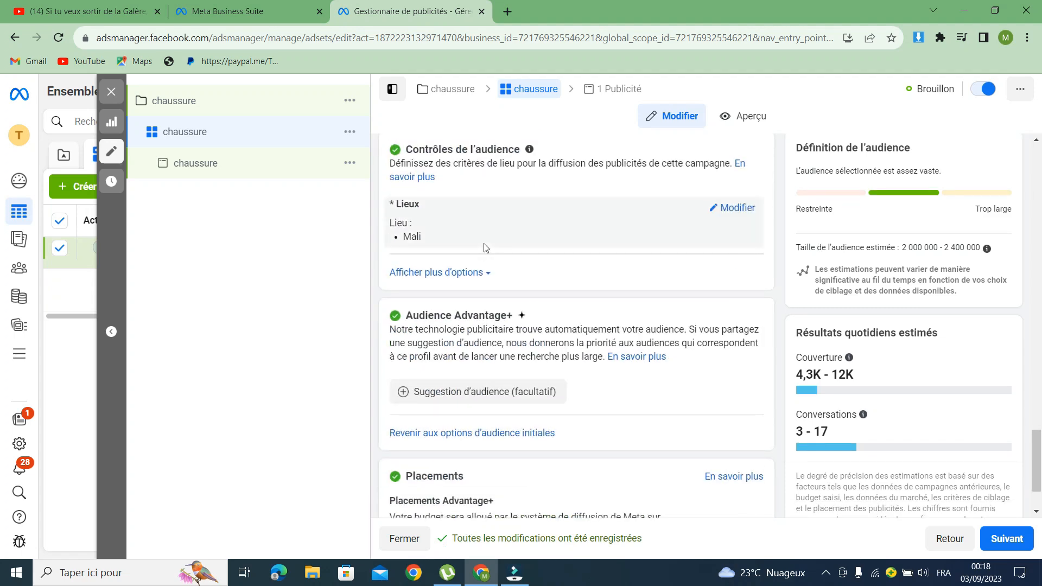
scroll(490, 246, down, 2)
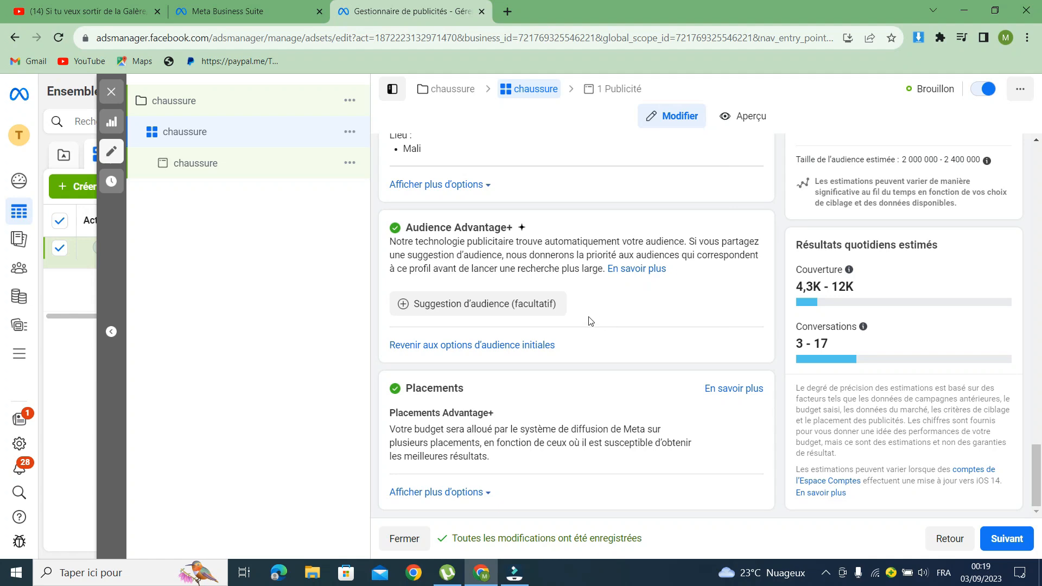
scroll(590, 320, up, 4)
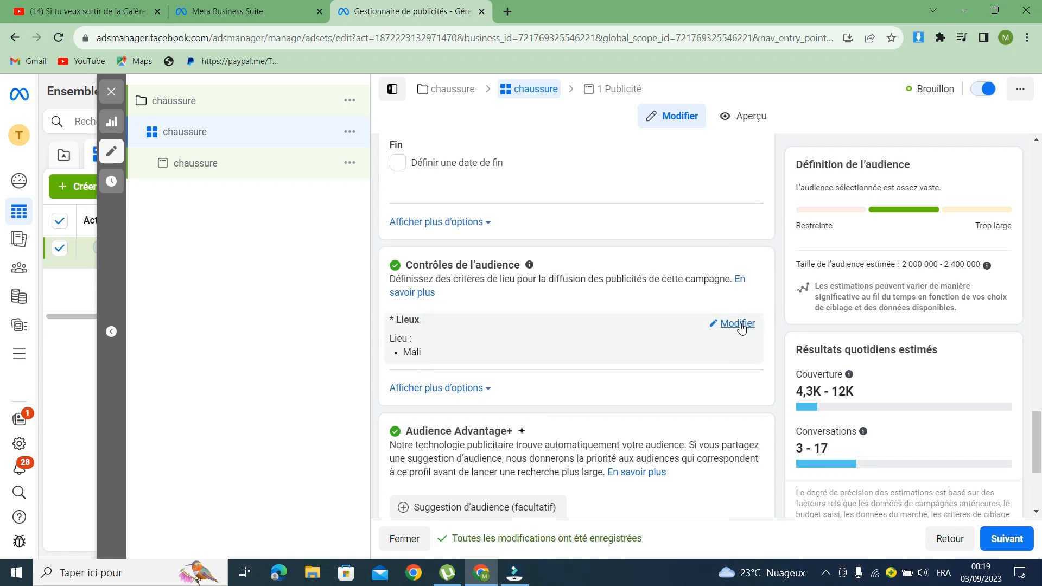
click(736, 324)
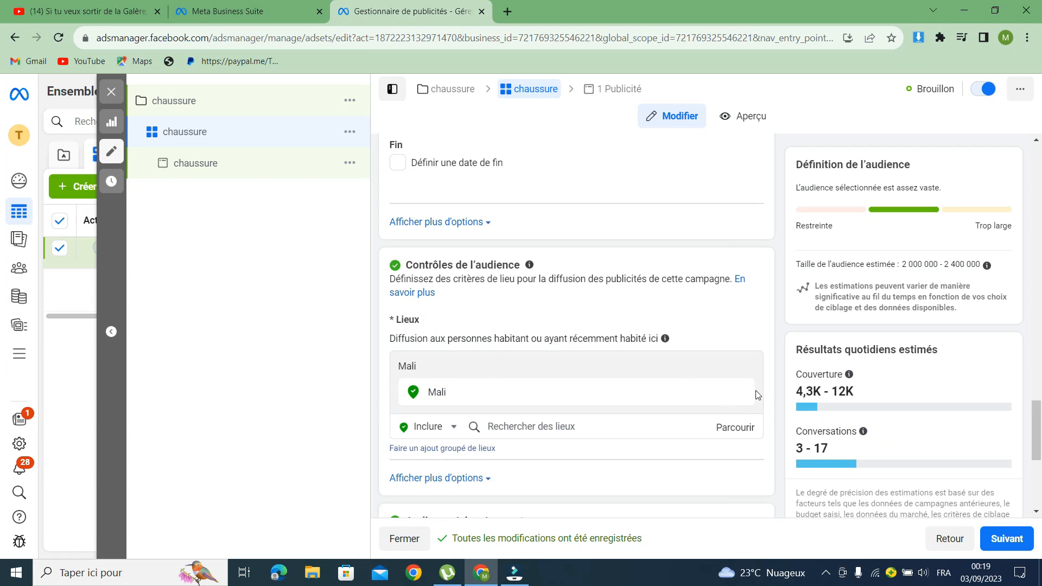
click(741, 392)
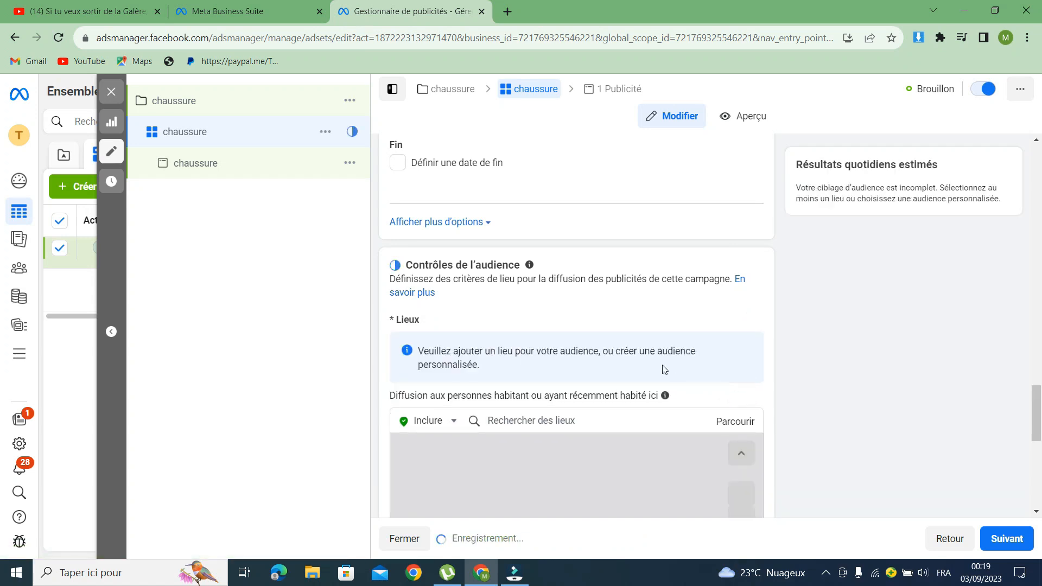
Step: Try targeting the Abidjan region of Côte d'Ivoire in the audience locations and remove it again
scroll(678, 378, down, 1)
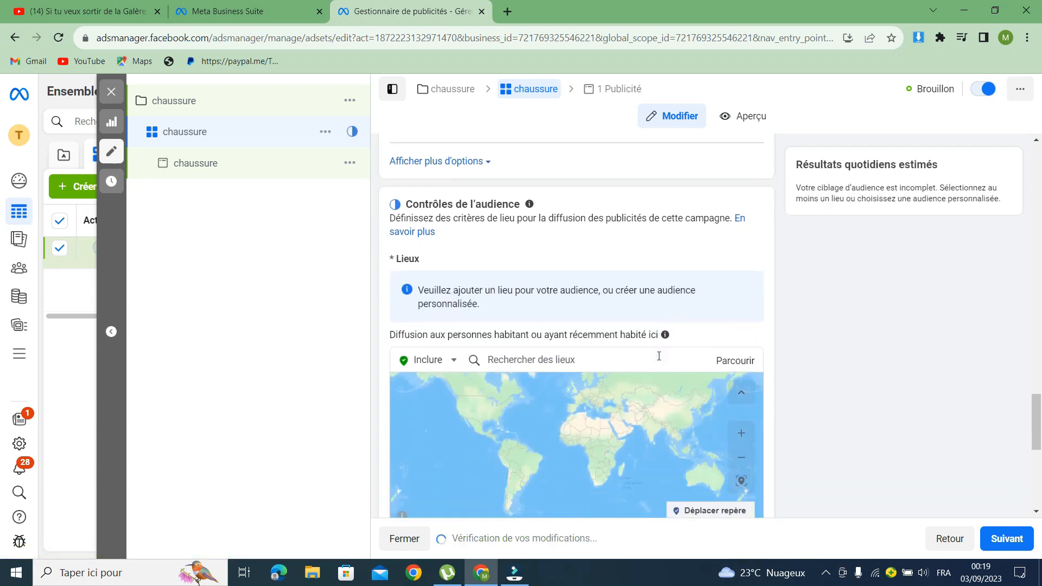
click(541, 353)
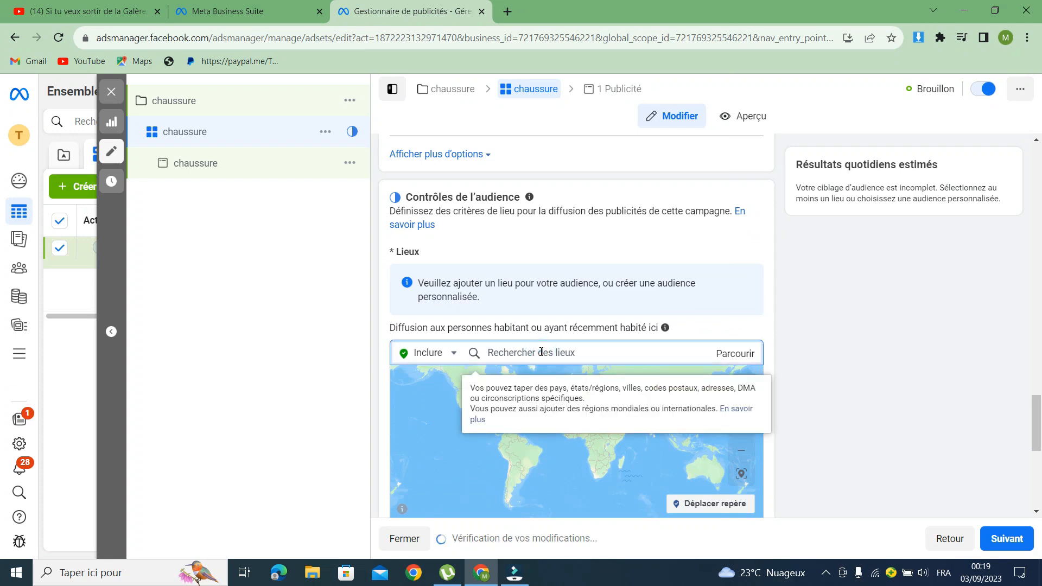
text(ABIDJAN)
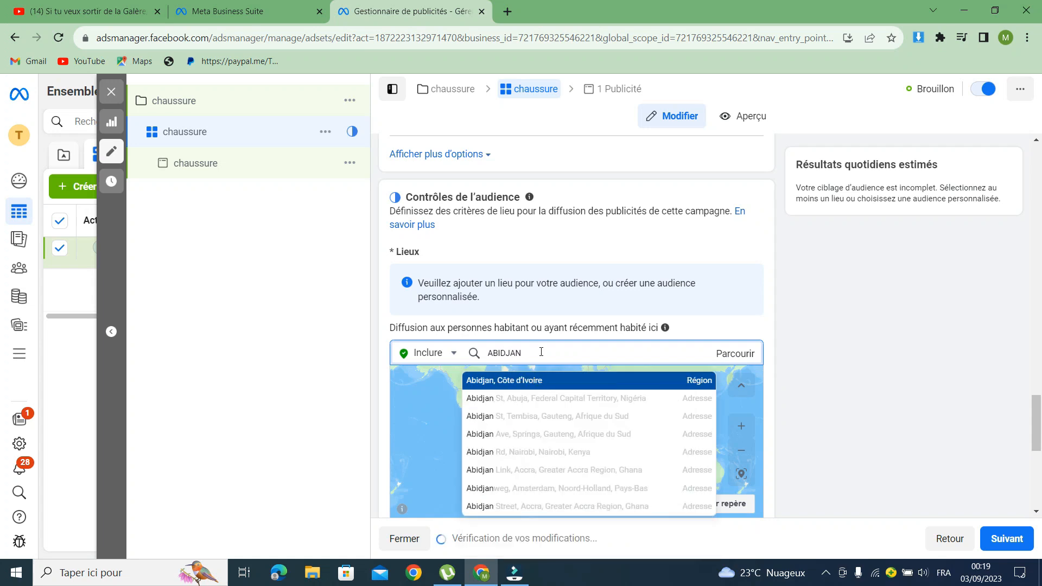
click(508, 386)
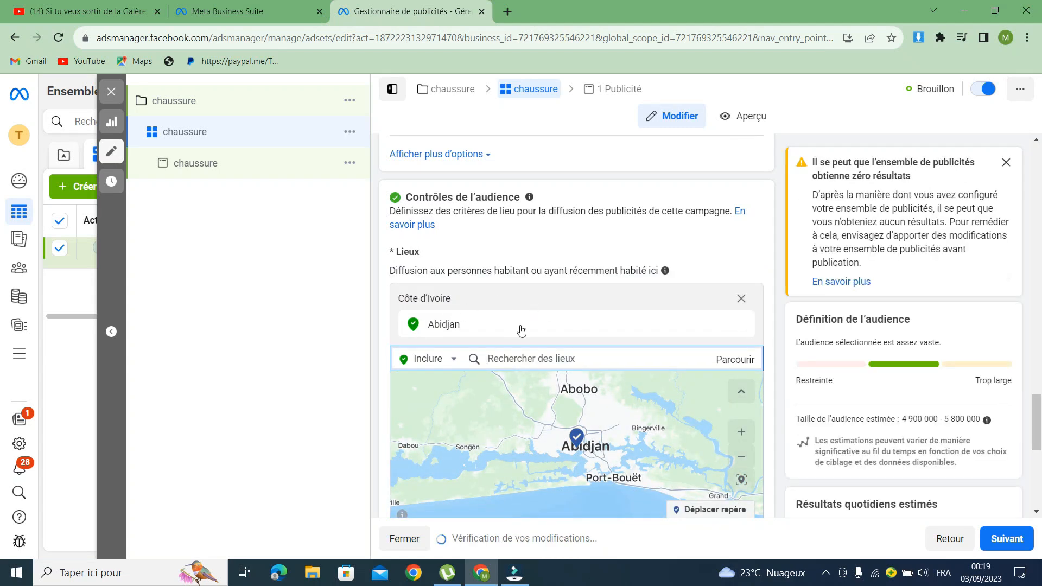
mouse_move(551, 314)
click(739, 323)
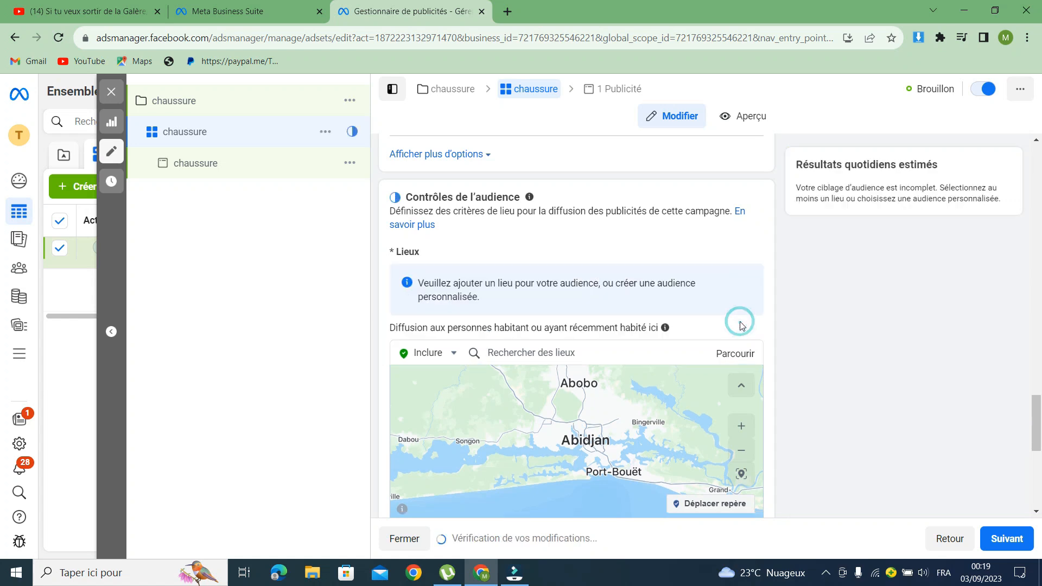
Step: Try targeting the whole country of Côte d'Ivoire in the audience locations and remove it again
click(523, 353)
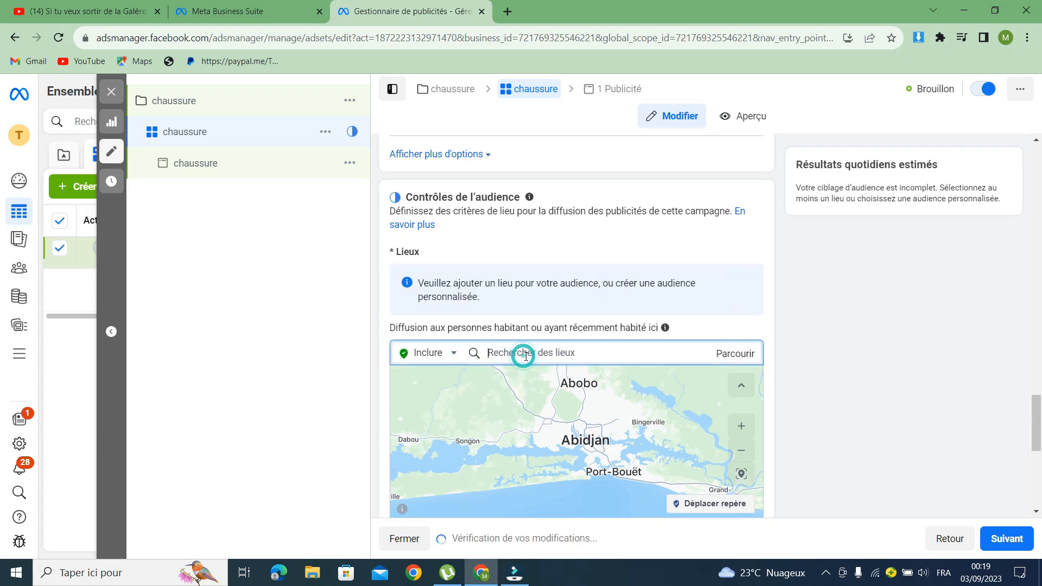
text(cotE D)
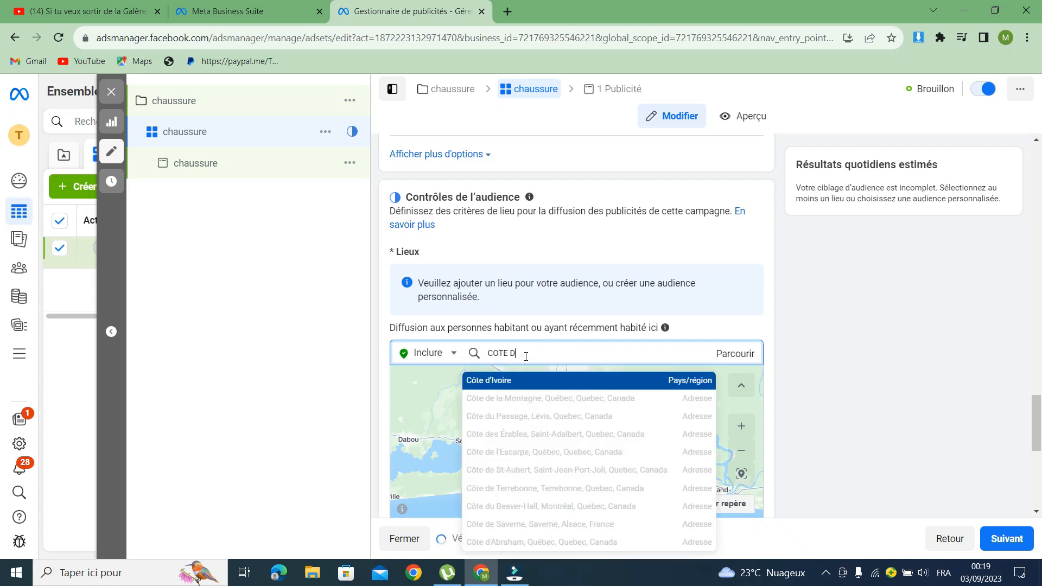
click(525, 385)
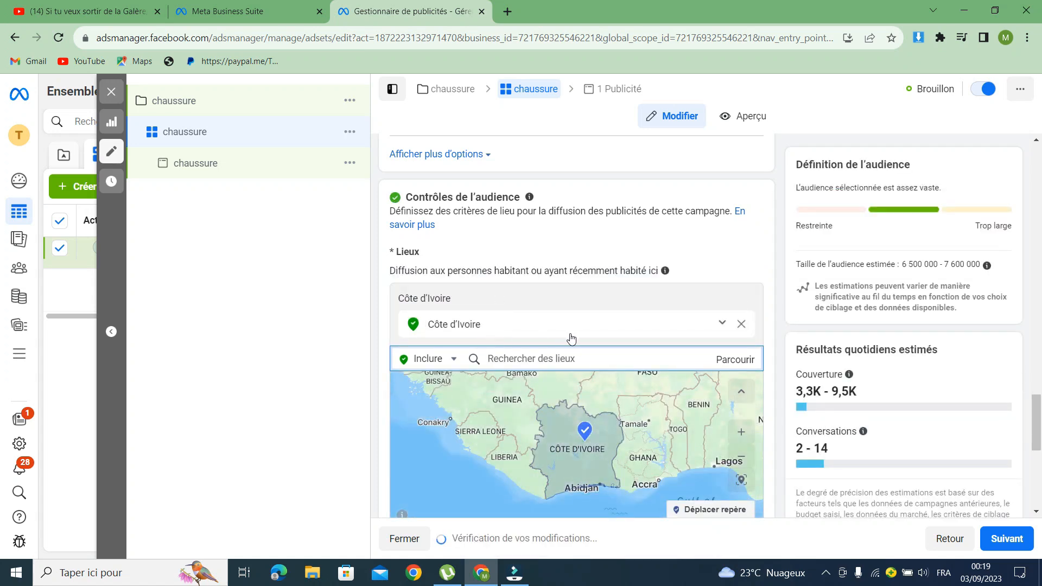
click(741, 325)
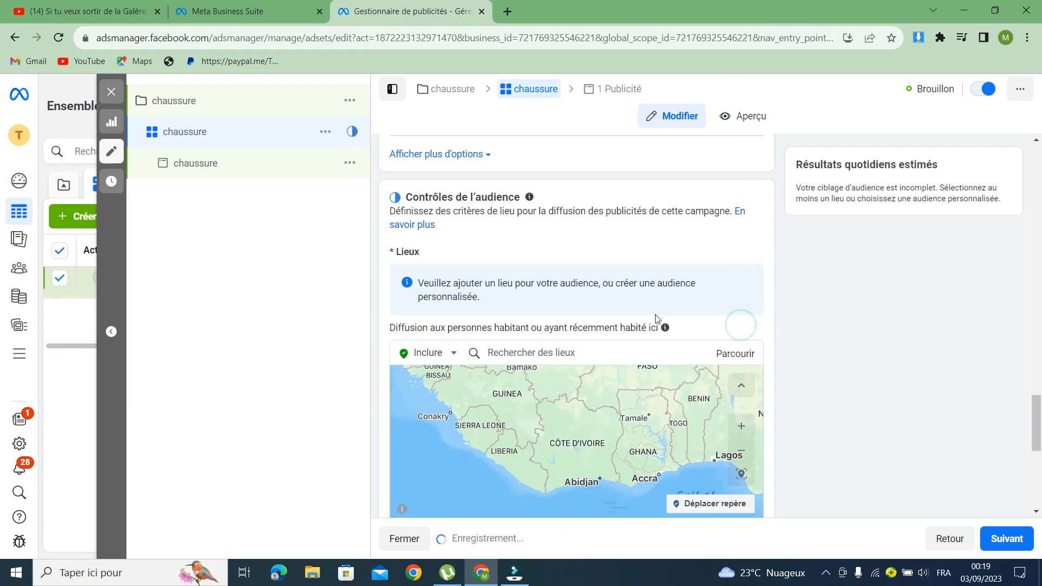
Step: Add the country Mali as an included location in the audience controls
click(537, 352)
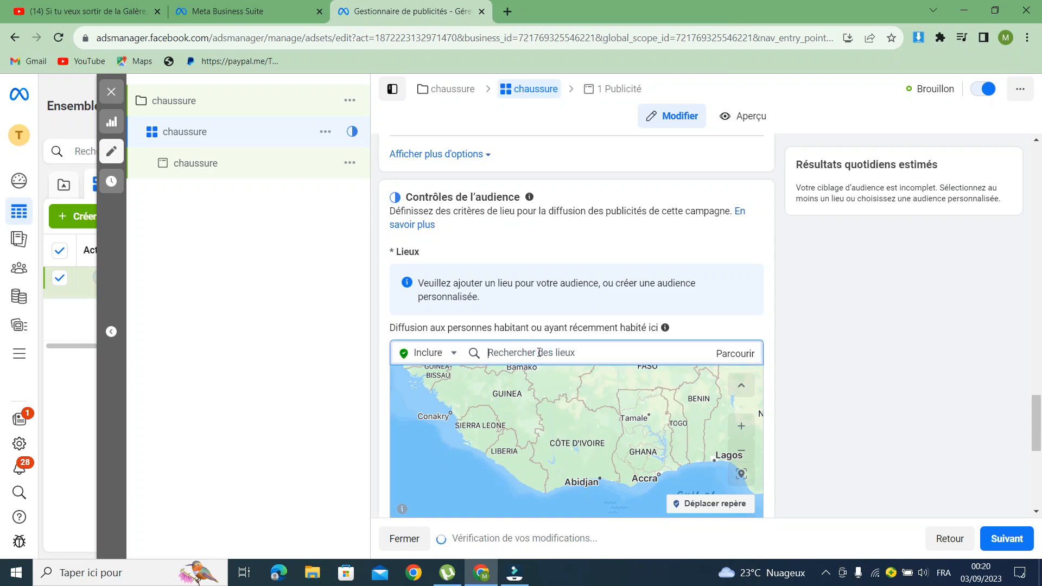
text(mali)
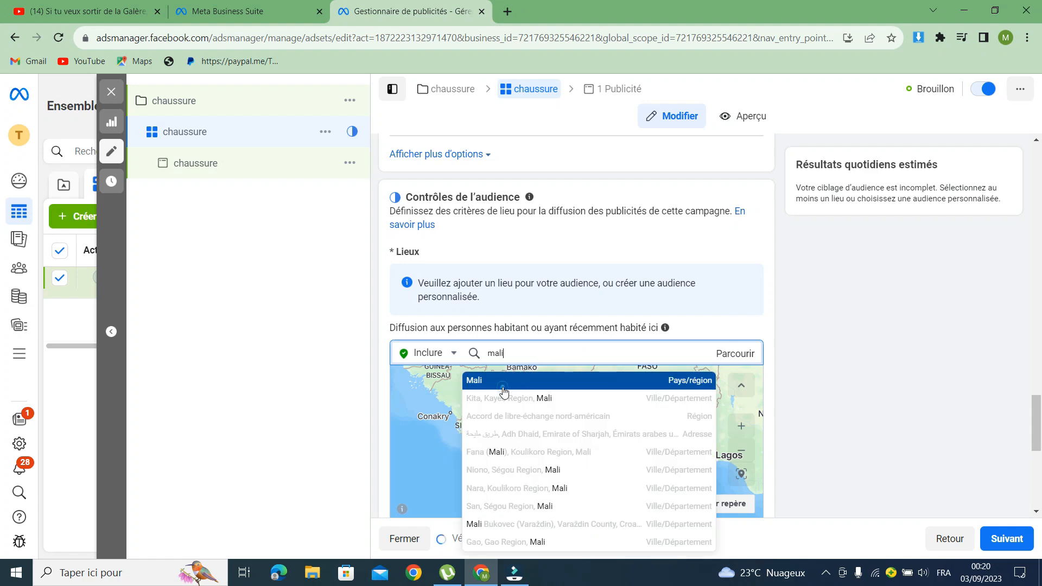
click(516, 382)
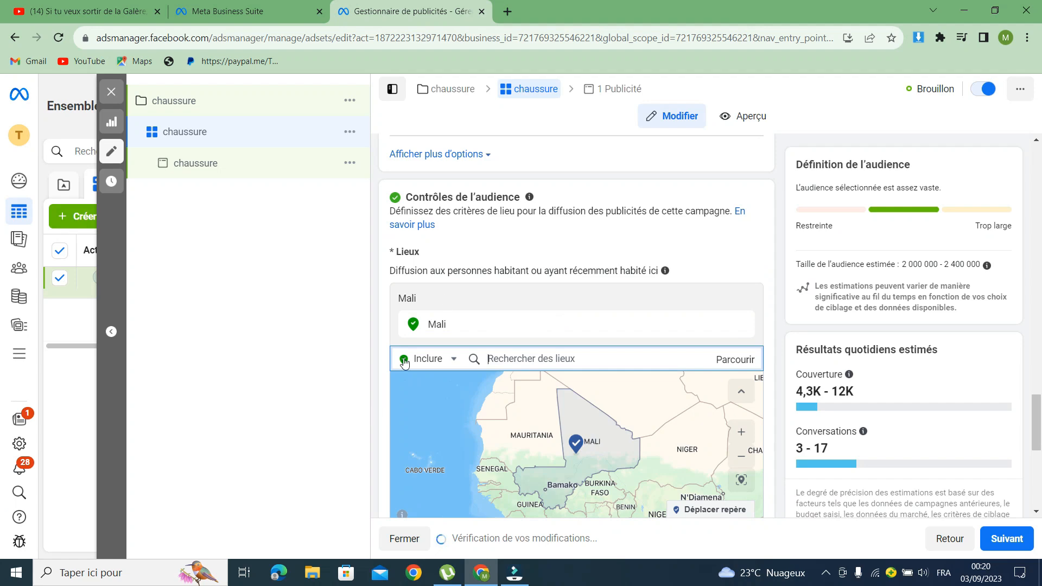
Step: Review the ad set's schedule, locations, additional audience control options, Advantage+ audience and placement settings
scroll(453, 294, down, 7)
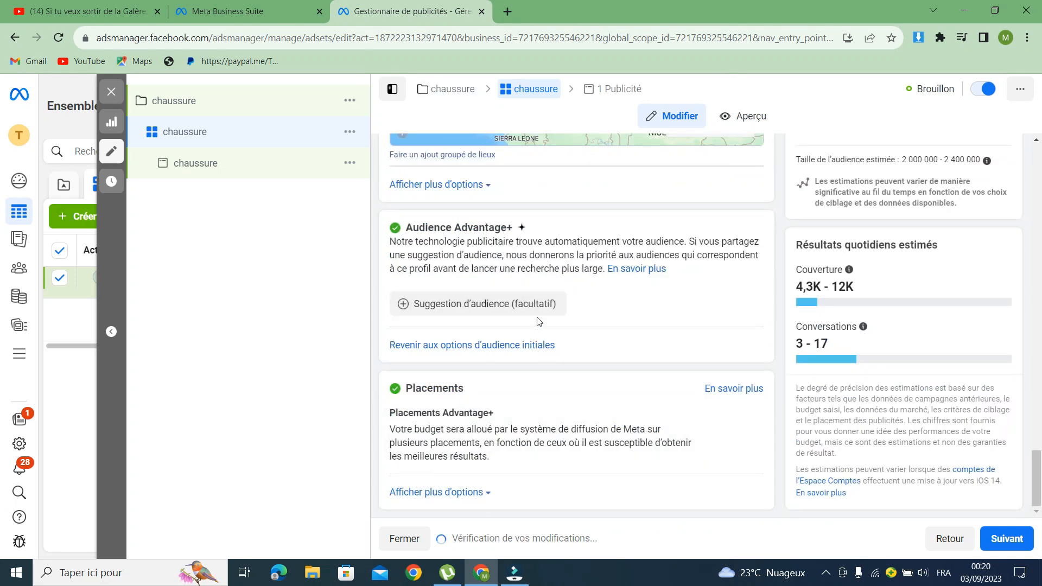
scroll(546, 314, up, 5)
scroll(547, 342, down, 5)
scroll(558, 339, up, 5)
scroll(557, 339, up, 1)
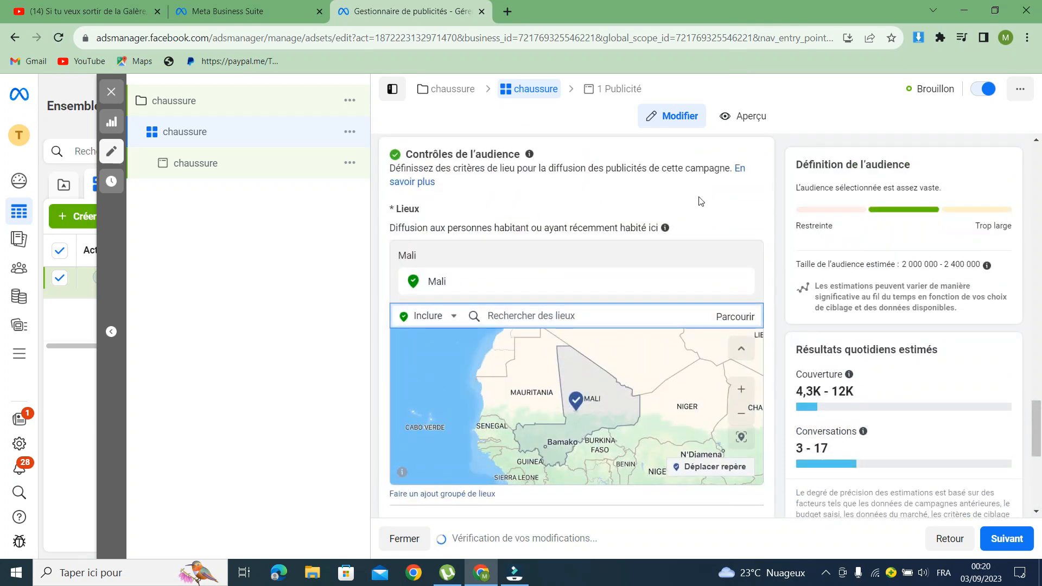
scroll(700, 200, up, 4)
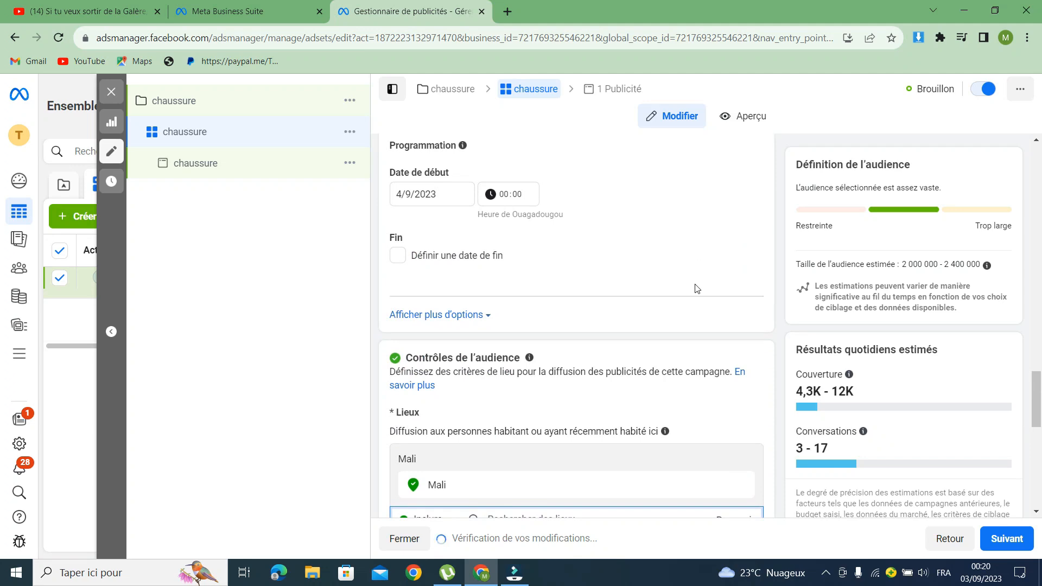
scroll(697, 288, down, 10)
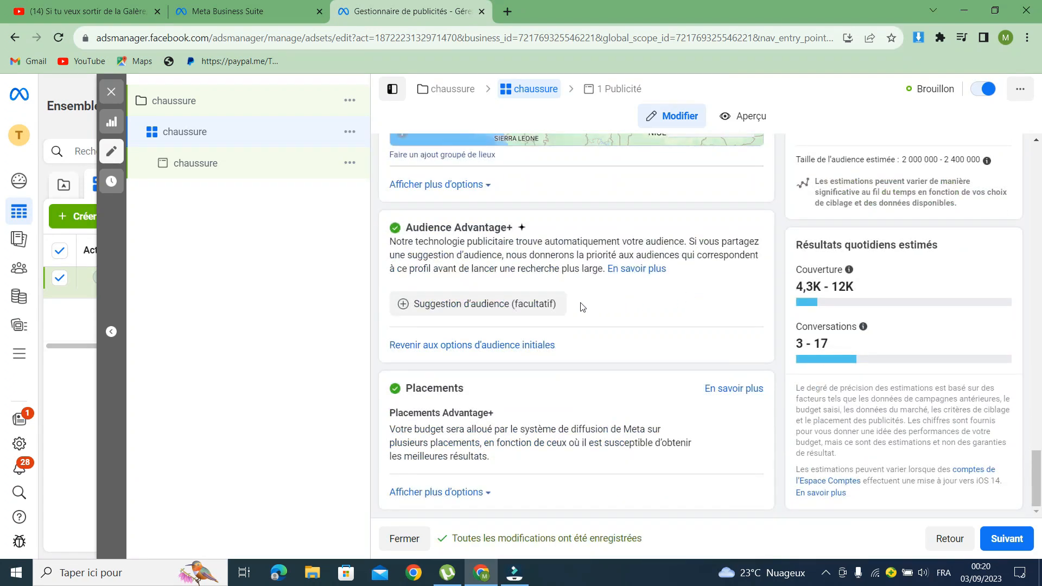
scroll(543, 312, up, 3)
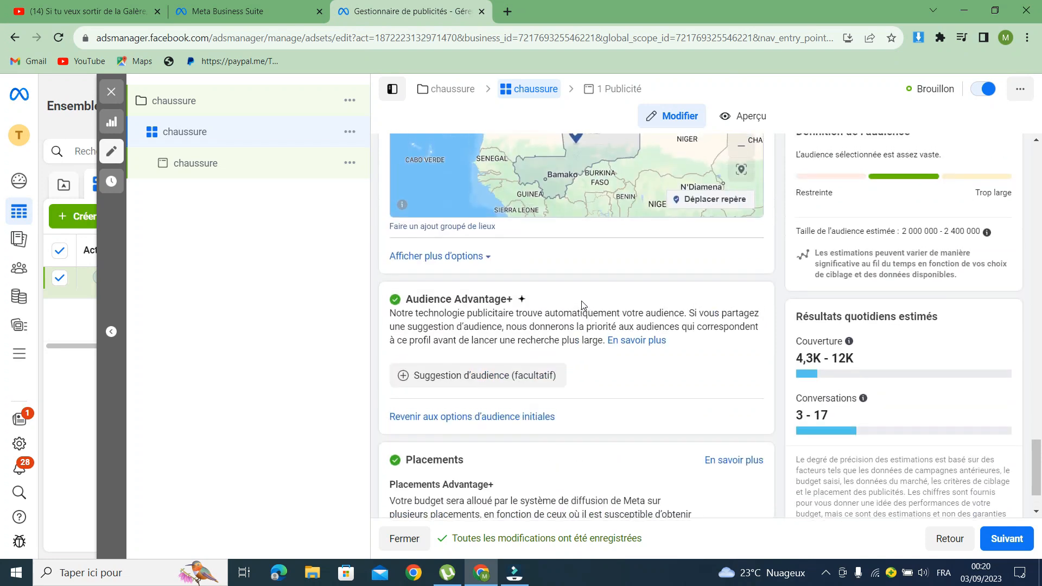
click(481, 320)
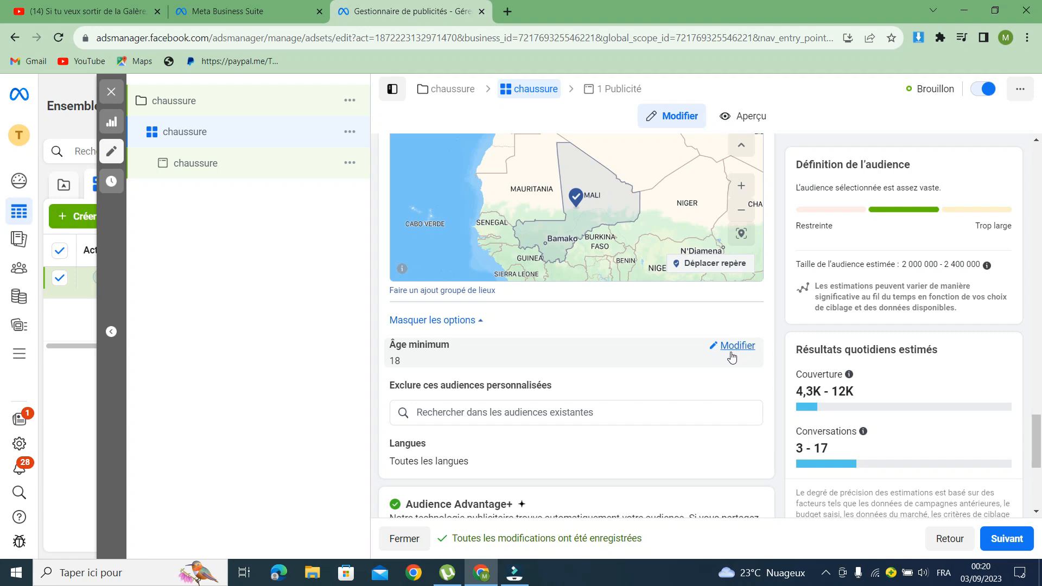
scroll(518, 391, down, 3)
scroll(518, 391, down, 1)
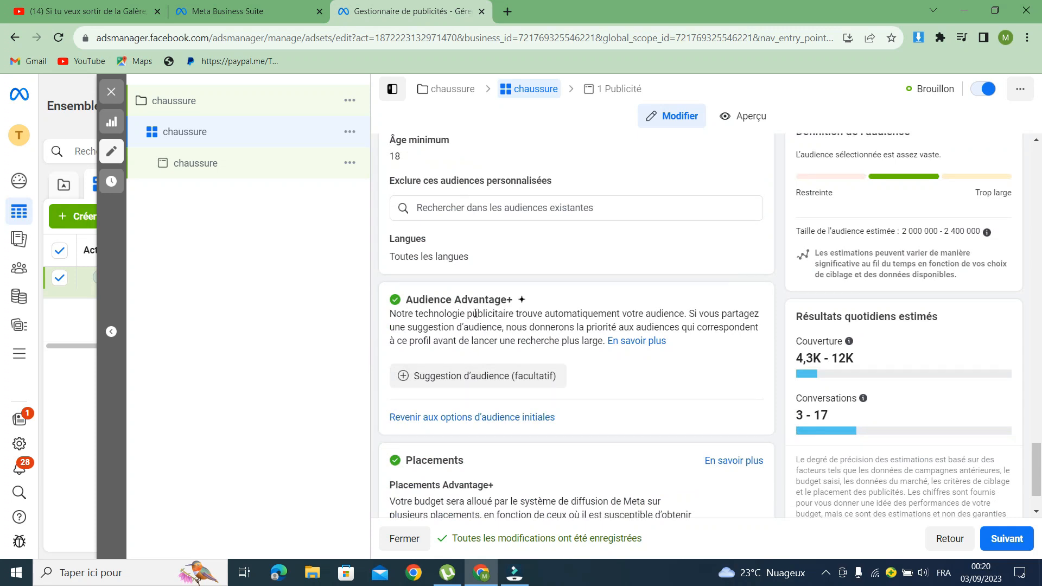
scroll(475, 314, down, 1)
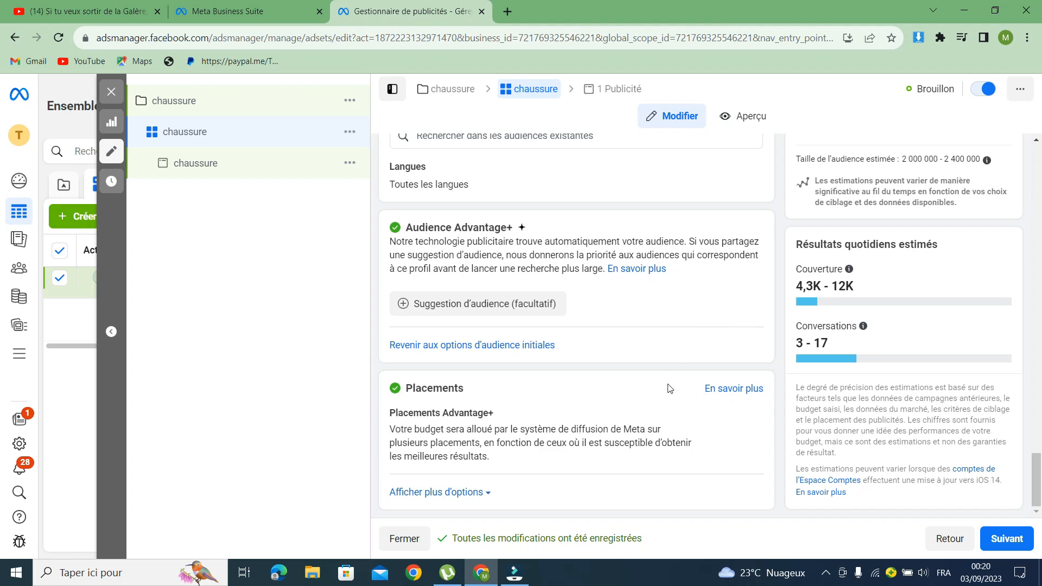
scroll(662, 379, up, 5)
scroll(681, 431, down, 3)
scroll(682, 427, down, 2)
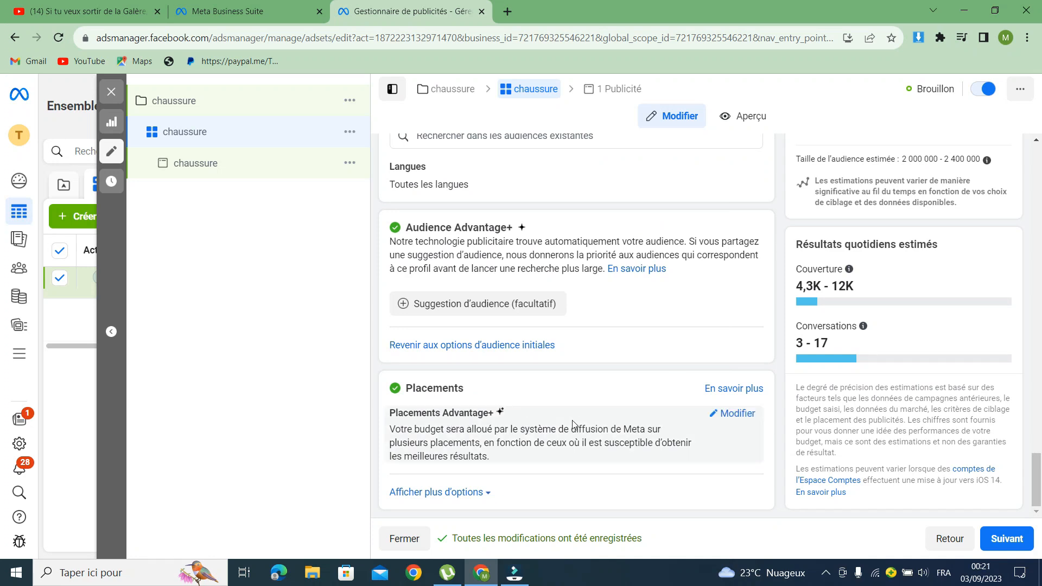
Step: Continue from the ad set to the "chaussure" ad and go to its ad content settings
click(1004, 538)
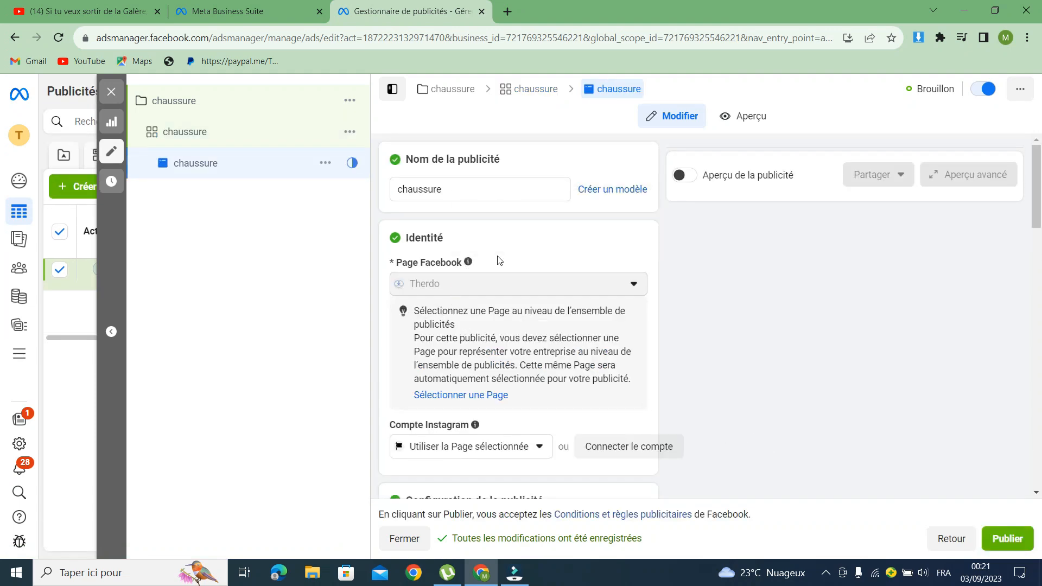
scroll(515, 274, down, 3)
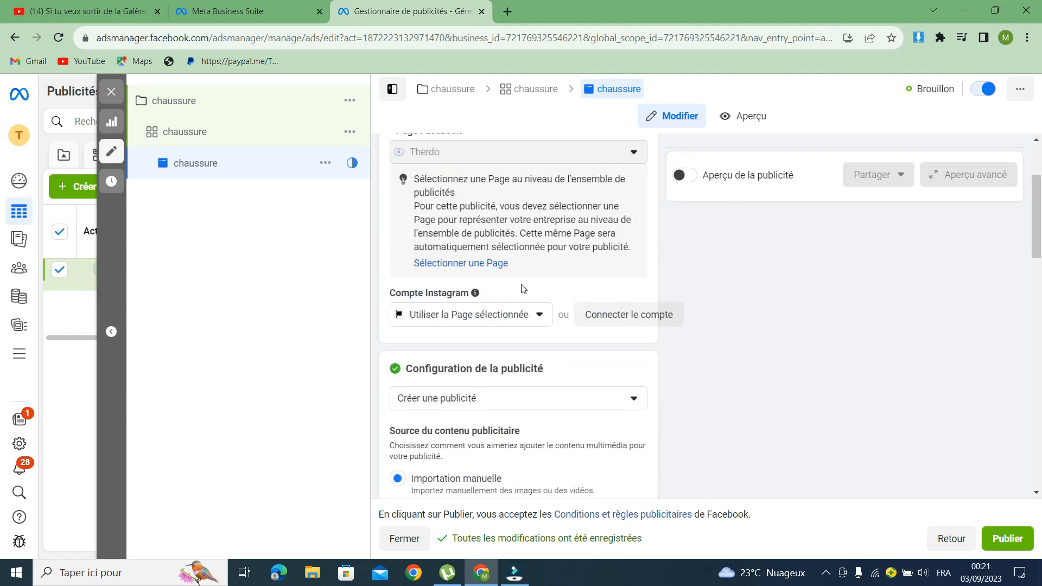
scroll(521, 285, up, 3)
scroll(520, 284, down, 8)
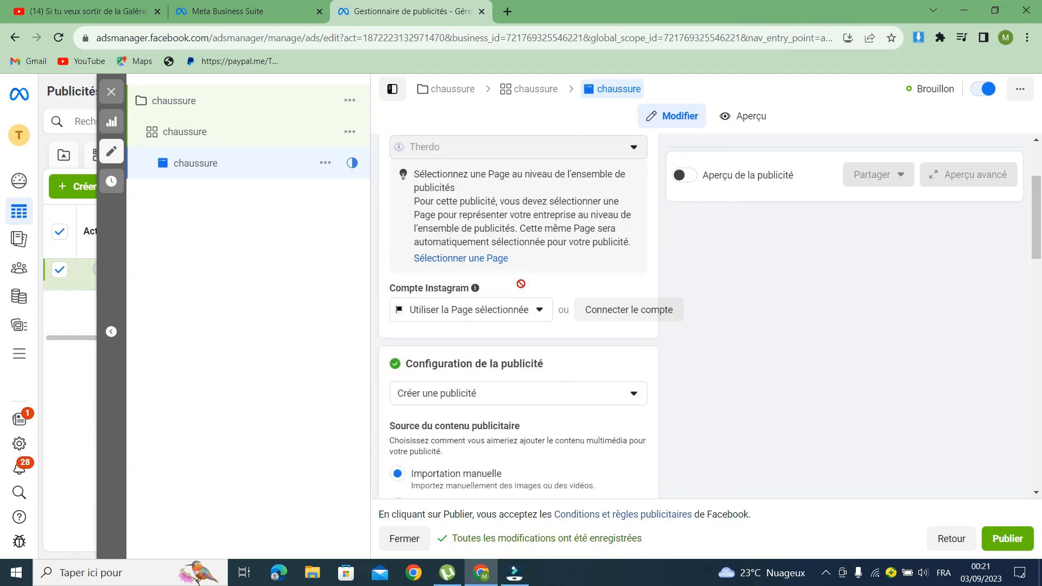
scroll(523, 288, down, 6)
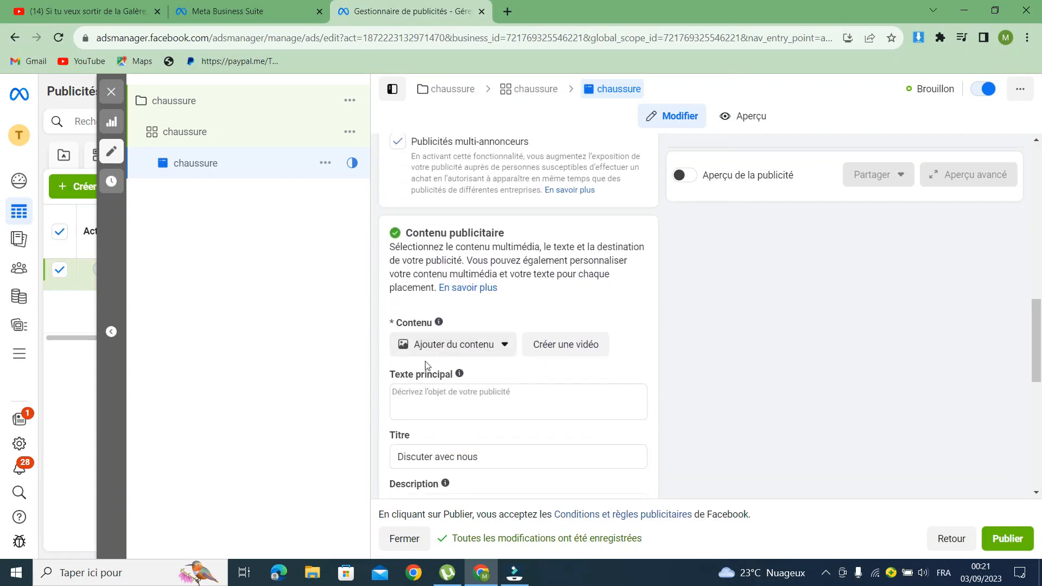
Step: Examine the ad's choices for adding an image or video, its text fields and the video creation dialog, leaving everything unset
click(503, 348)
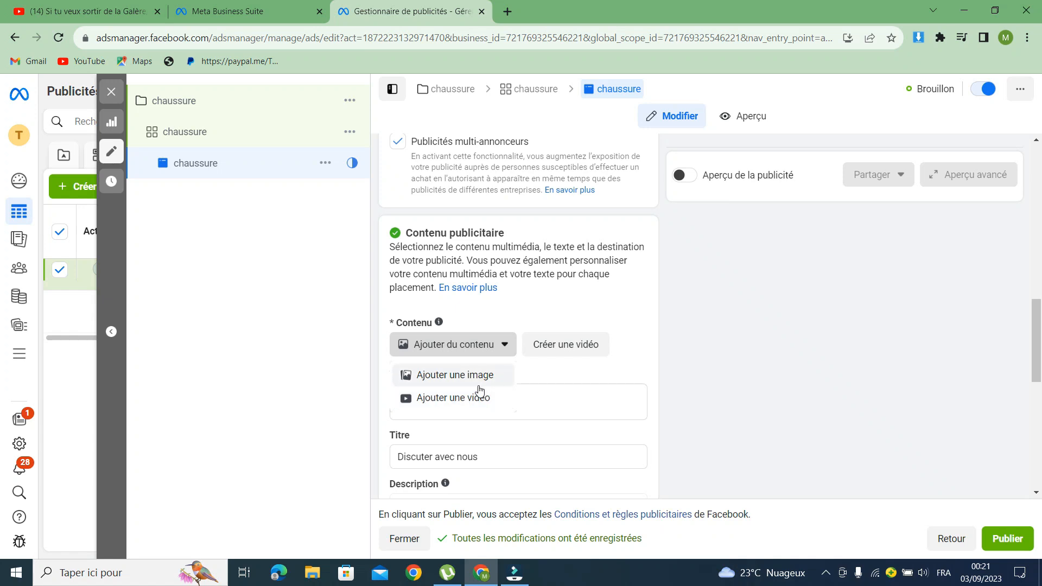
scroll(557, 362, down, 3)
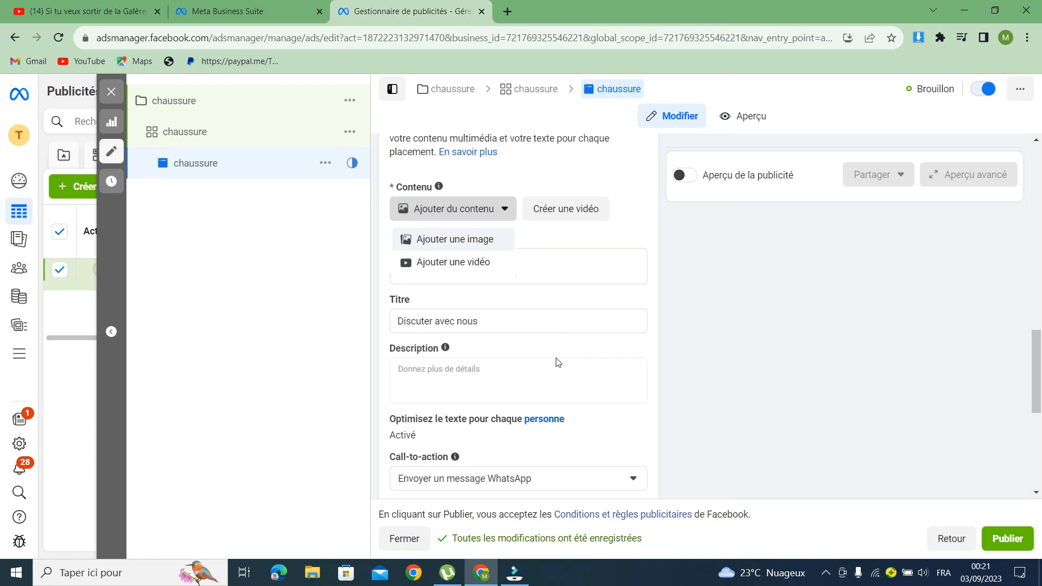
scroll(557, 363, up, 3)
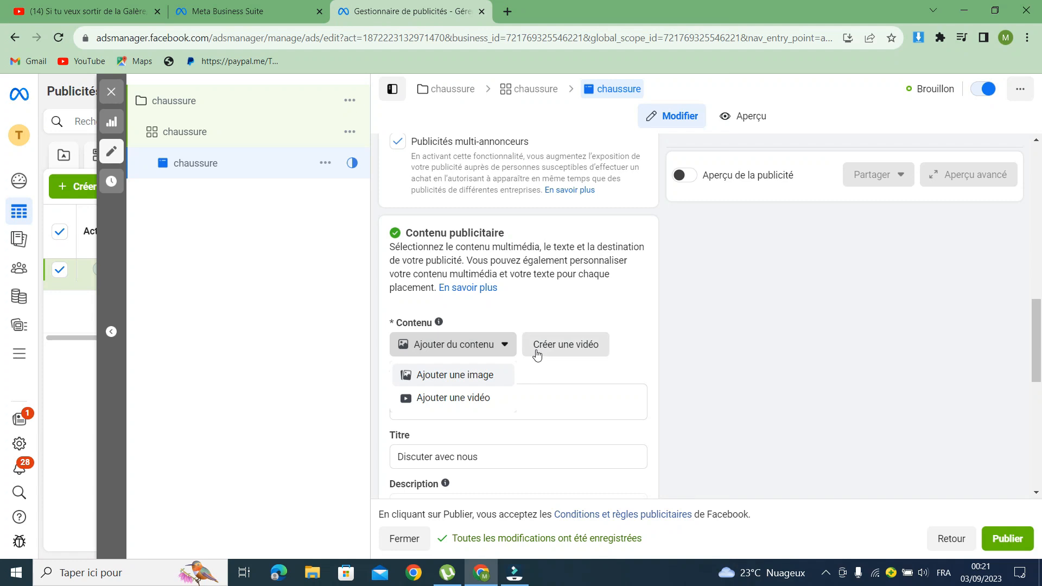
scroll(479, 323, down, 3)
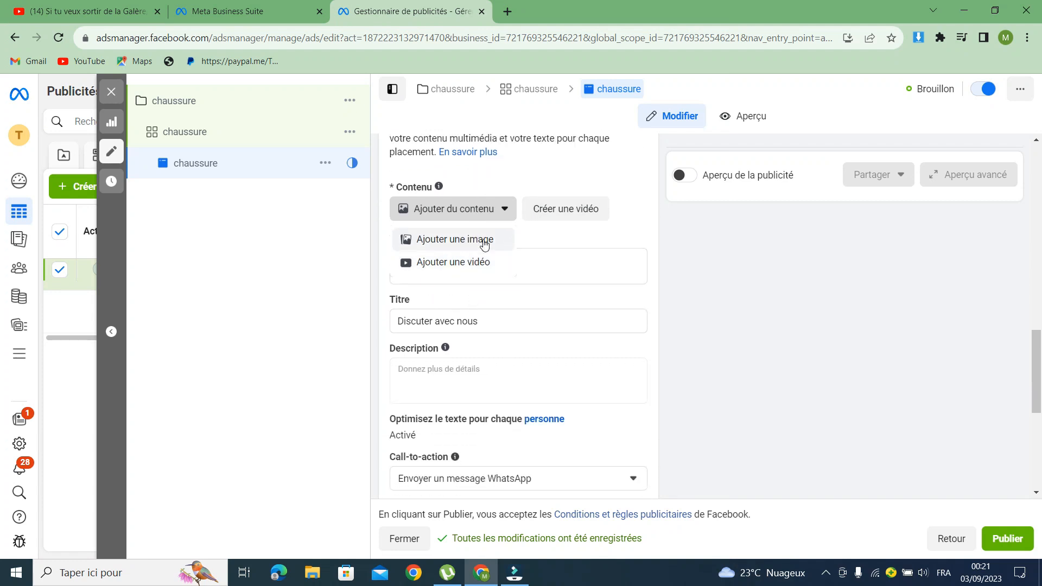
click(597, 241)
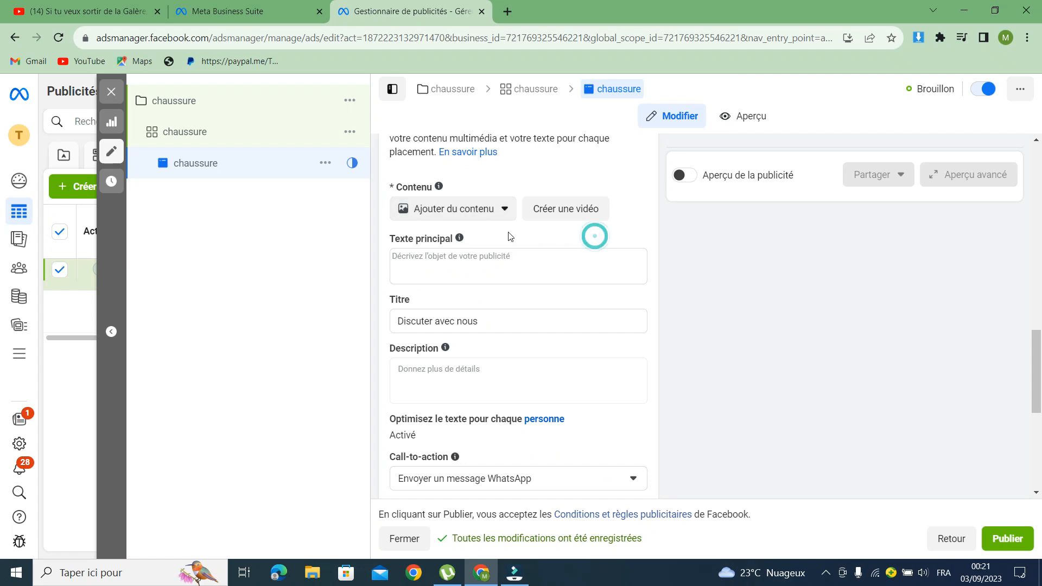
click(503, 214)
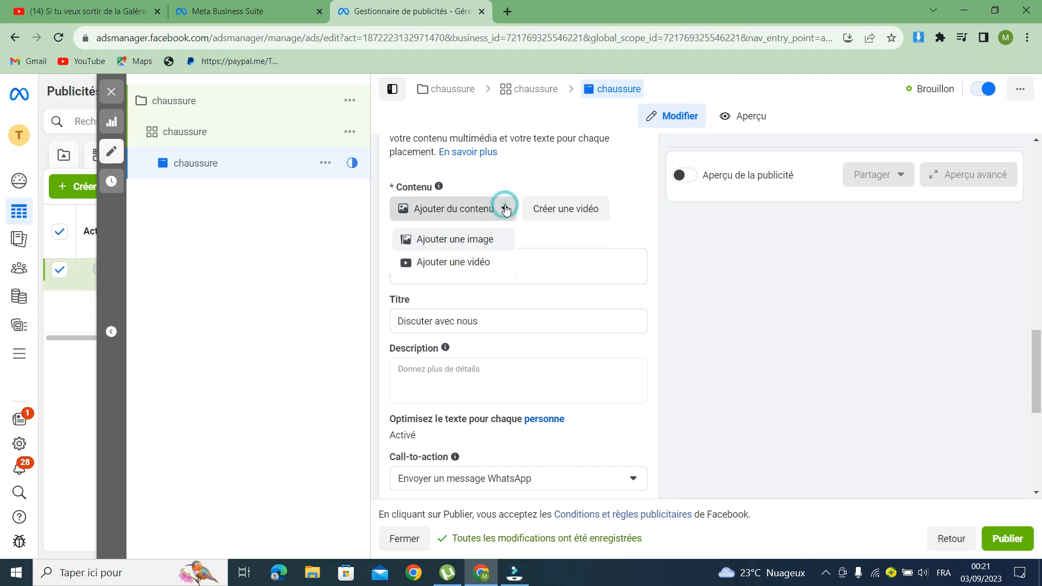
click(558, 216)
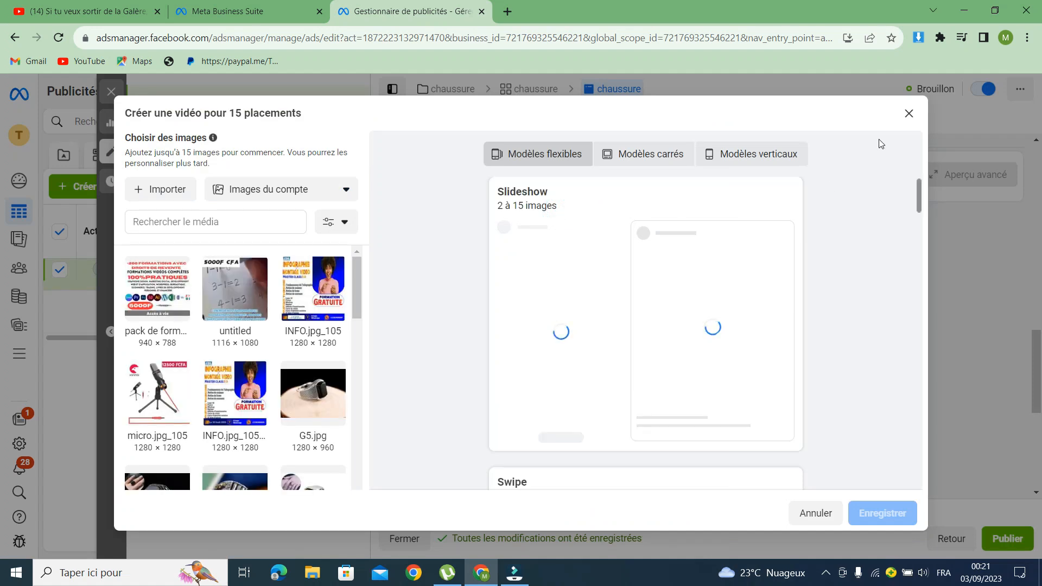
click(905, 114)
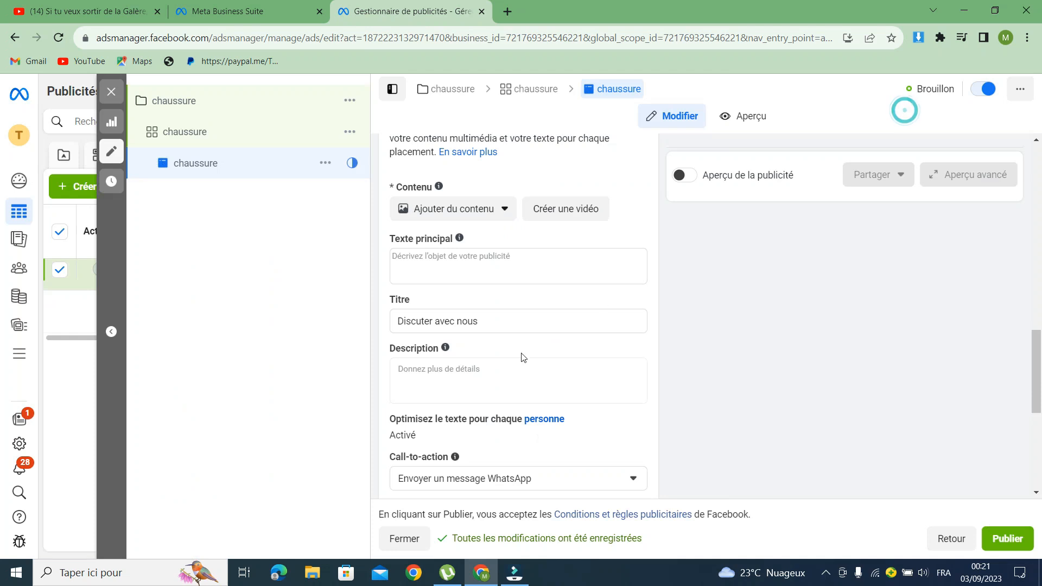
Step: Choose to add an image to the ad content, select micro.jpg_105 from the account images and browse the rest of the library
scroll(457, 276, up, 2)
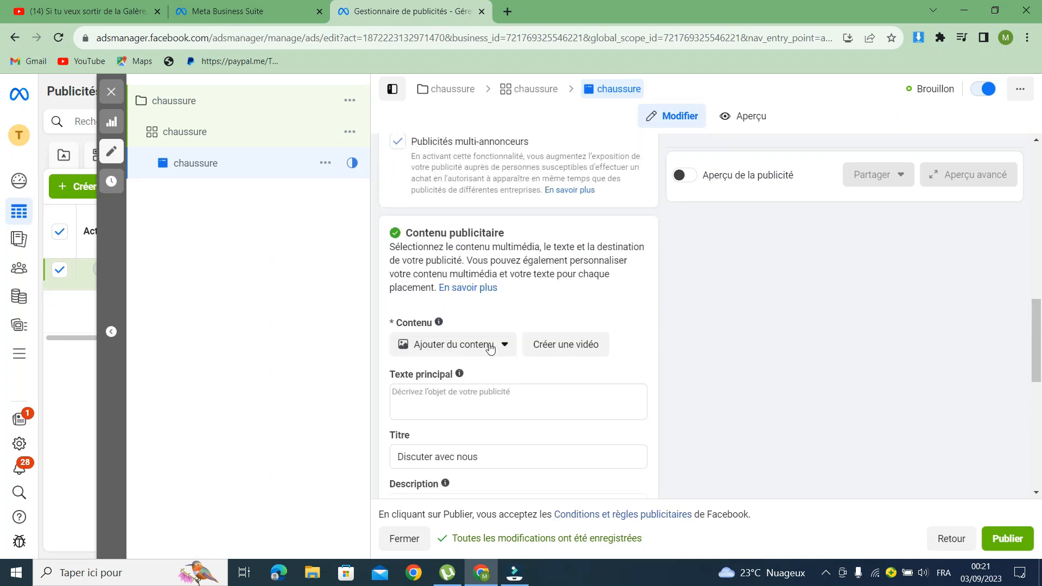
click(505, 347)
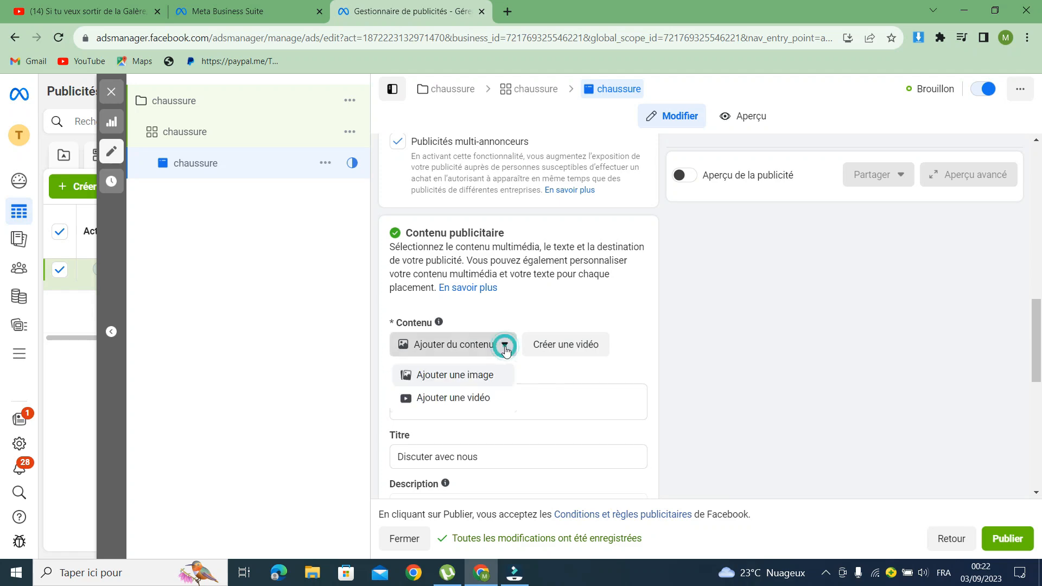
click(485, 375)
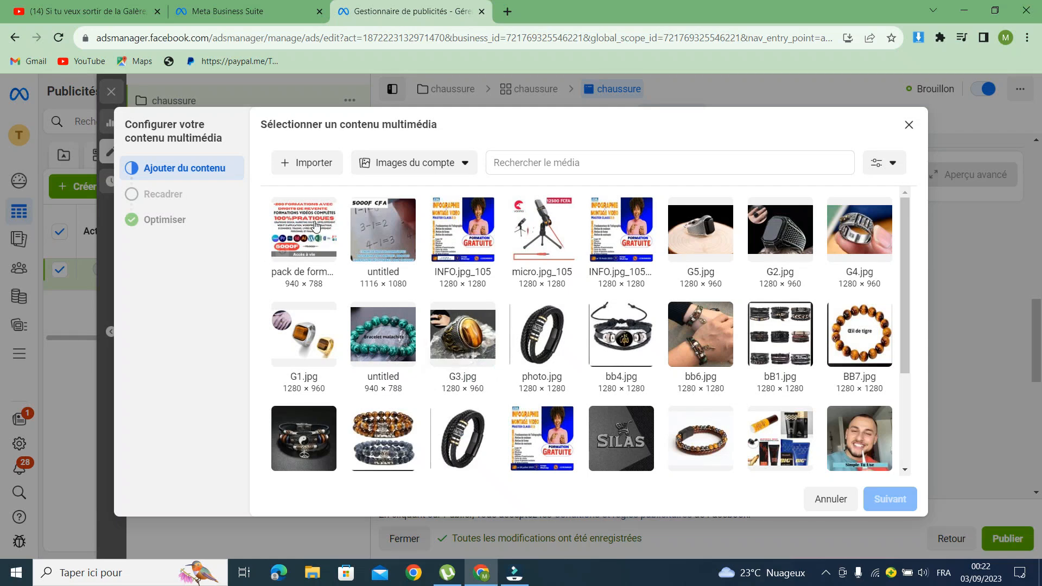
click(556, 249)
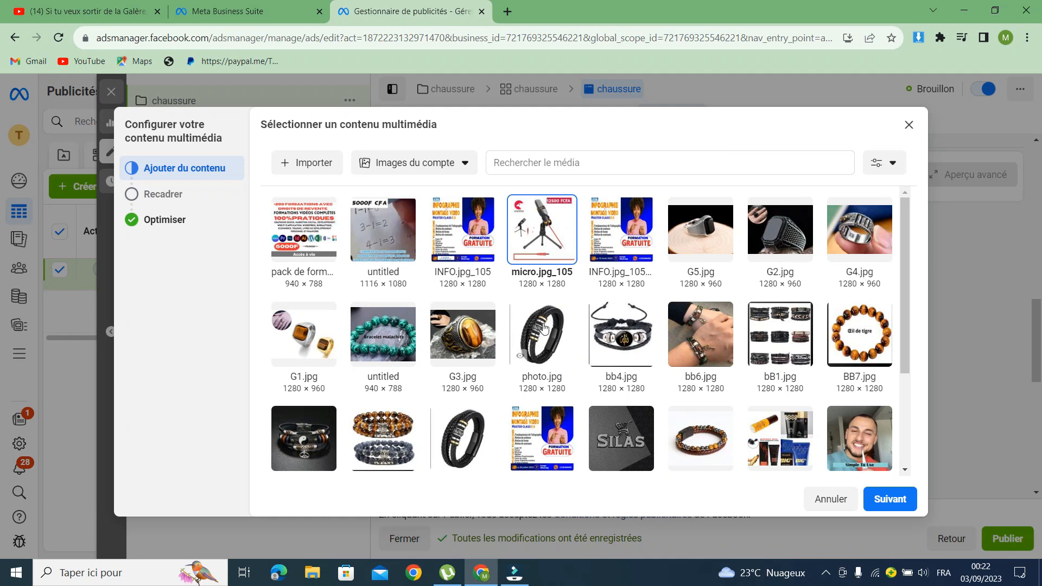
scroll(536, 317, down, 1)
scroll(536, 318, down, 3)
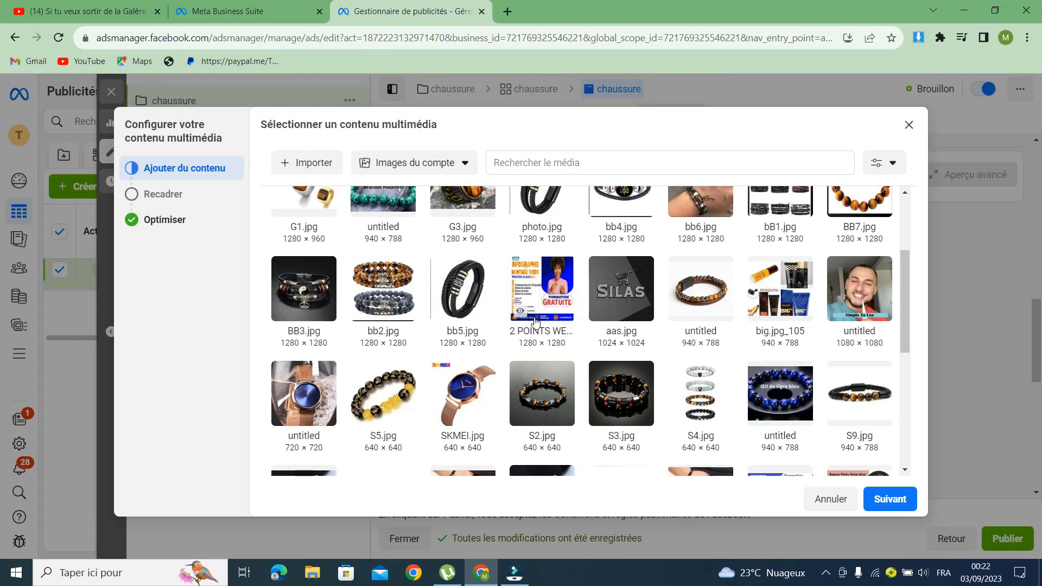
scroll(545, 250, up, 3)
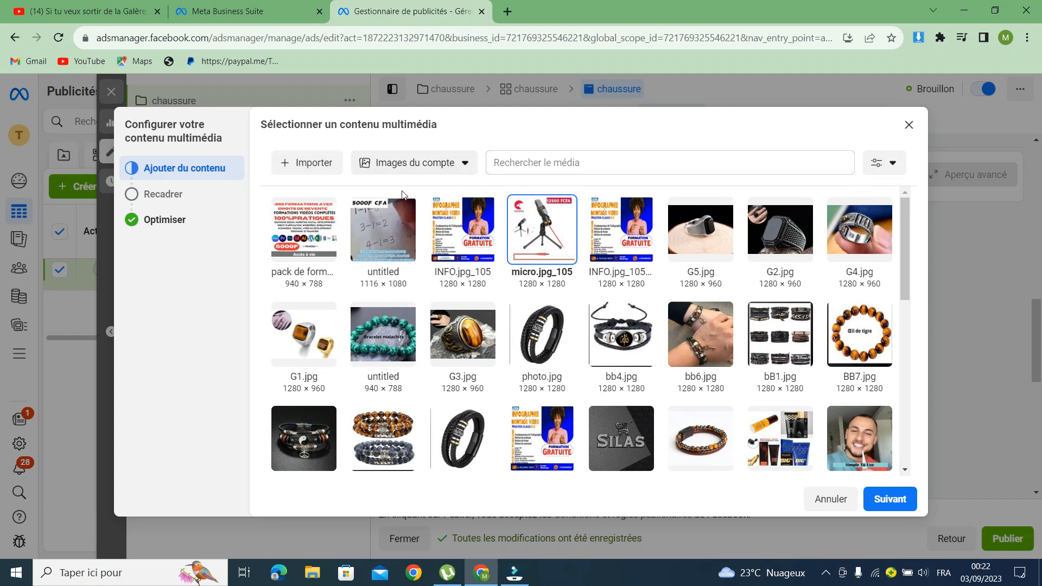
Step: Import the FABI image from the computer's Téléchargements folder into the account's ad media
click(303, 170)
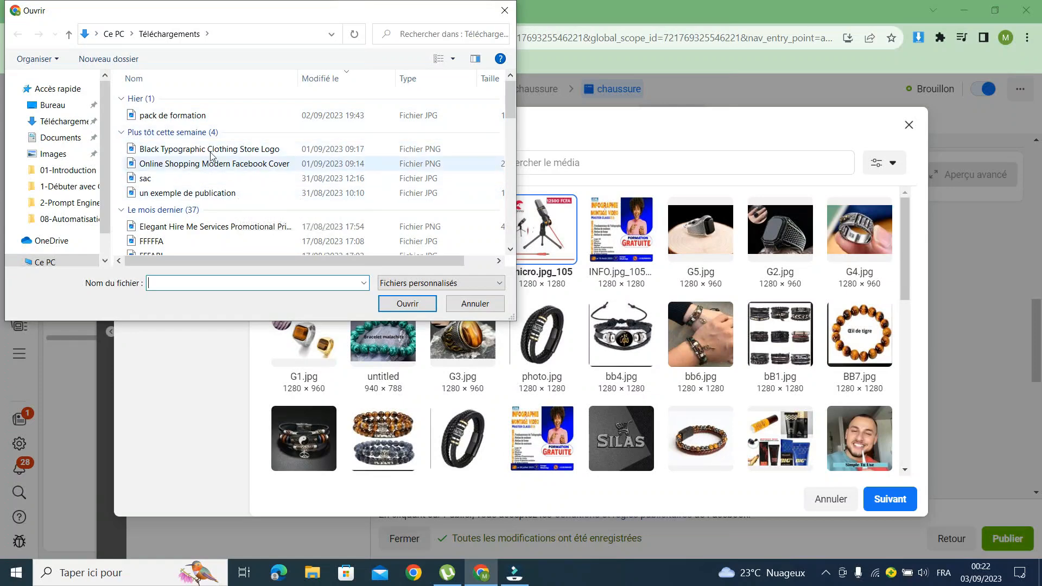
click(64, 108)
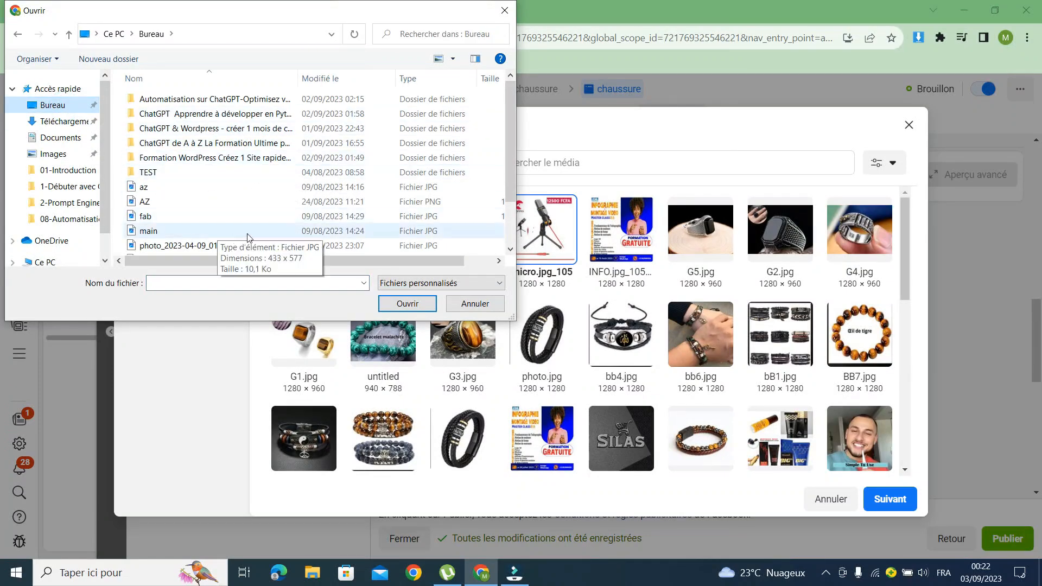
click(63, 121)
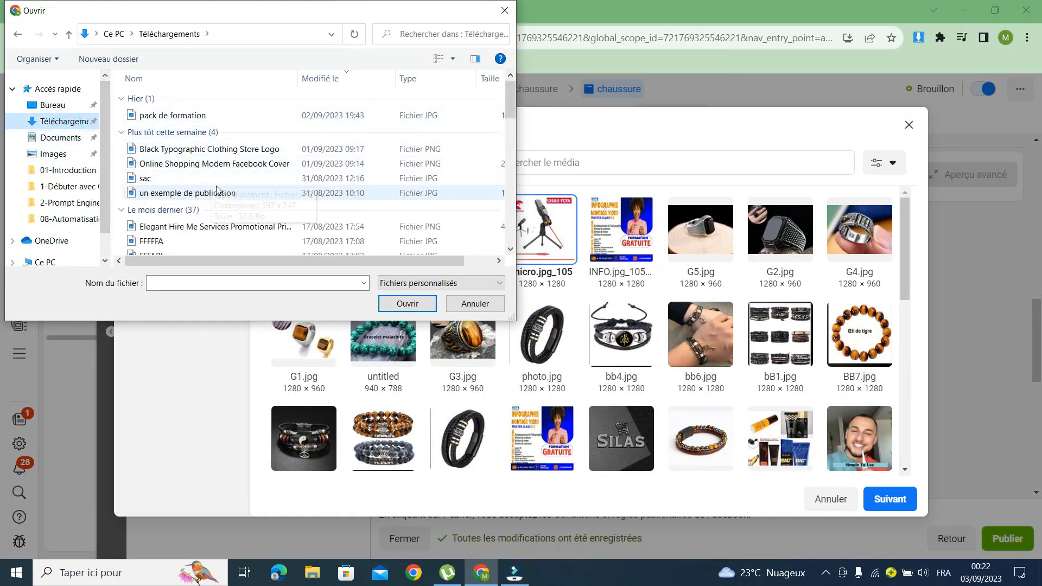
scroll(217, 185, down, 2)
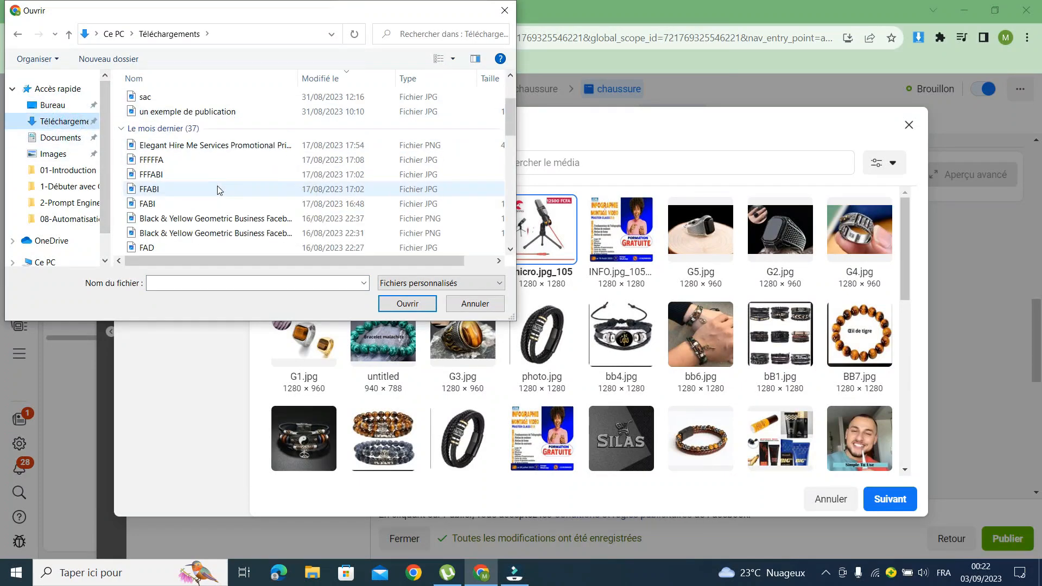
click(174, 205)
click(417, 303)
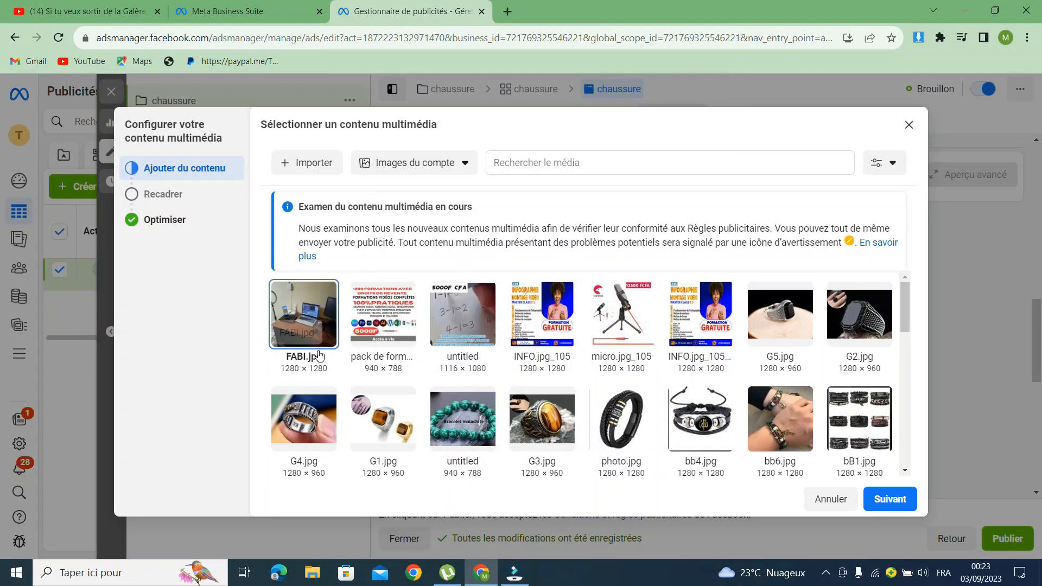
Step: Select micro.jpg_105 as the ad image and accept the recommended formats for all placements
mouse_move(314, 326)
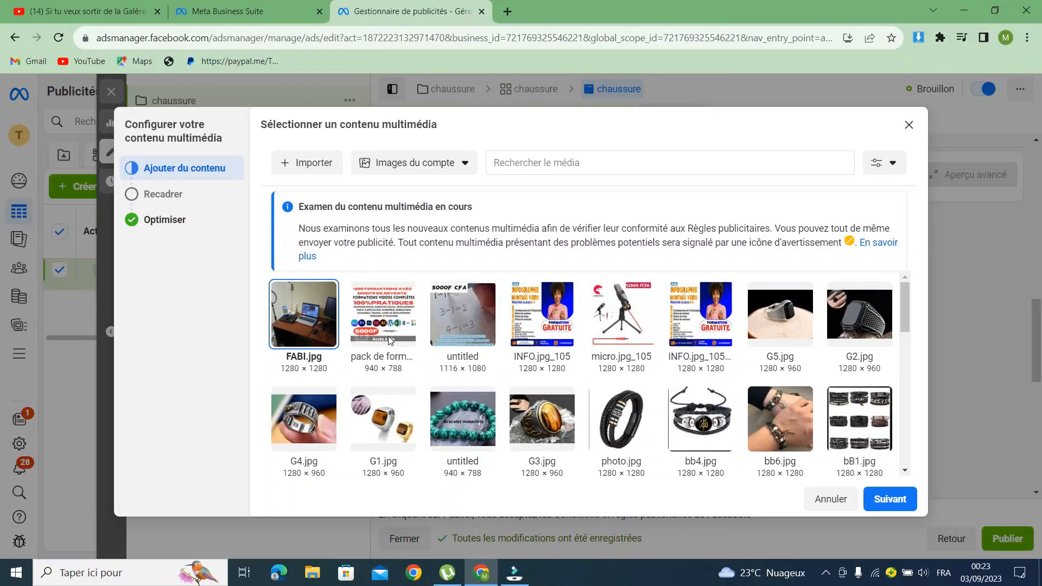
click(637, 333)
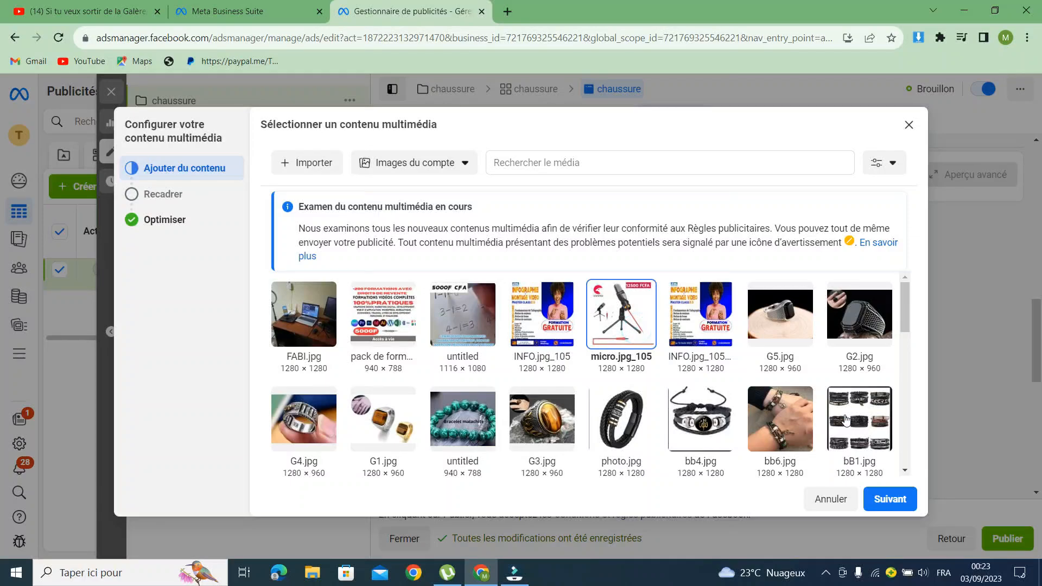
click(891, 504)
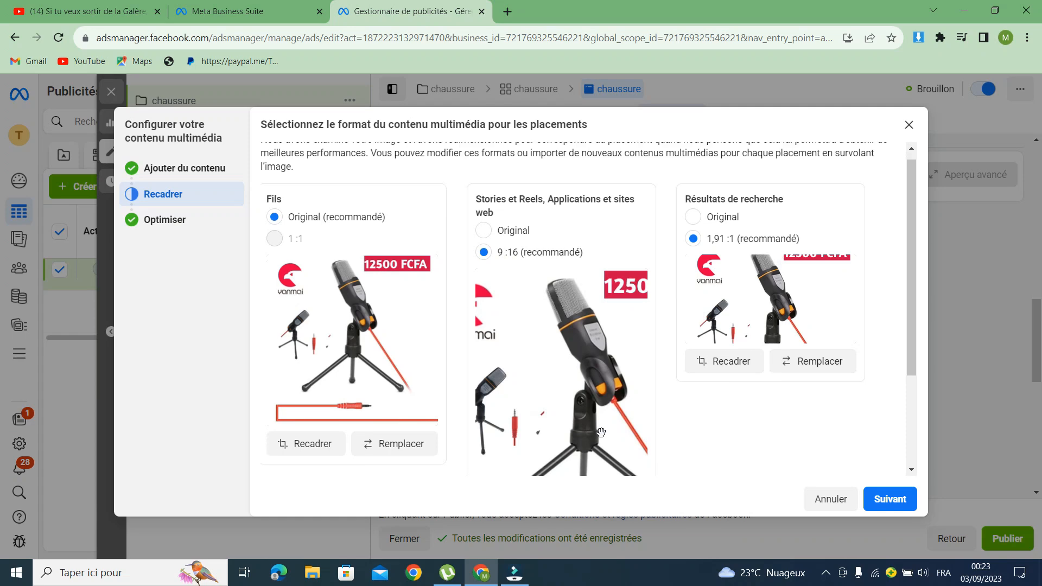
scroll(600, 432, down, 3)
scroll(601, 432, up, 3)
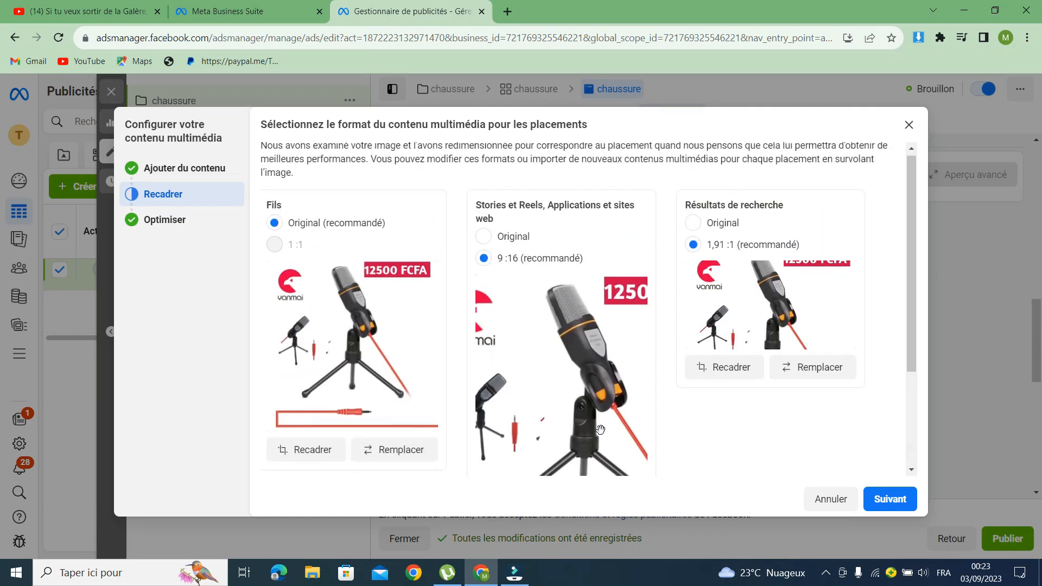
scroll(749, 465, down, 3)
click(888, 500)
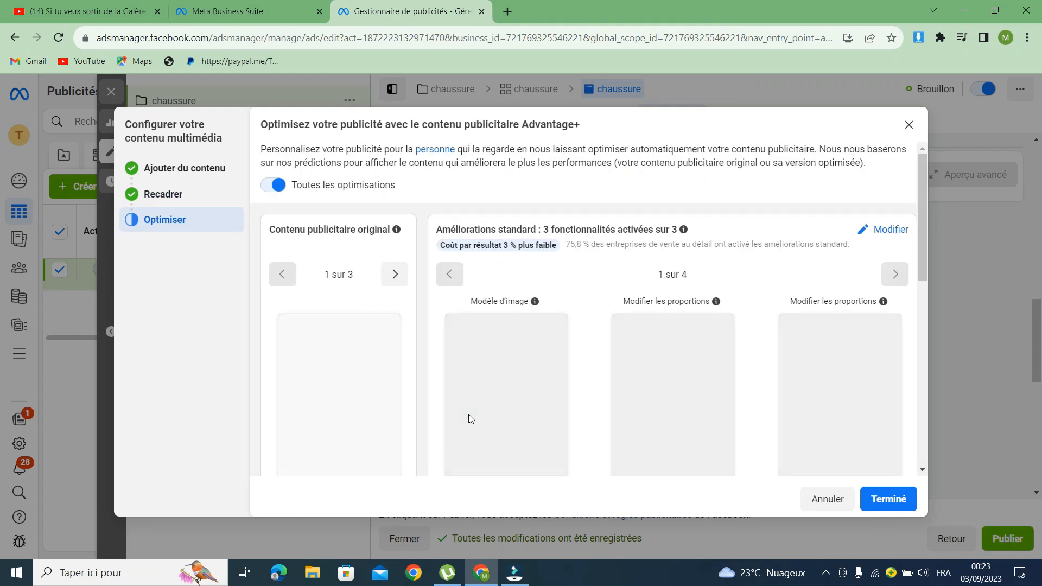
Step: Review the Advantage+ creative optimisations, including image filter, music and 3D animation, and finish the media setup with all enabled
scroll(469, 415, down, 1)
scroll(436, 337, up, 1)
scroll(438, 341, up, 1)
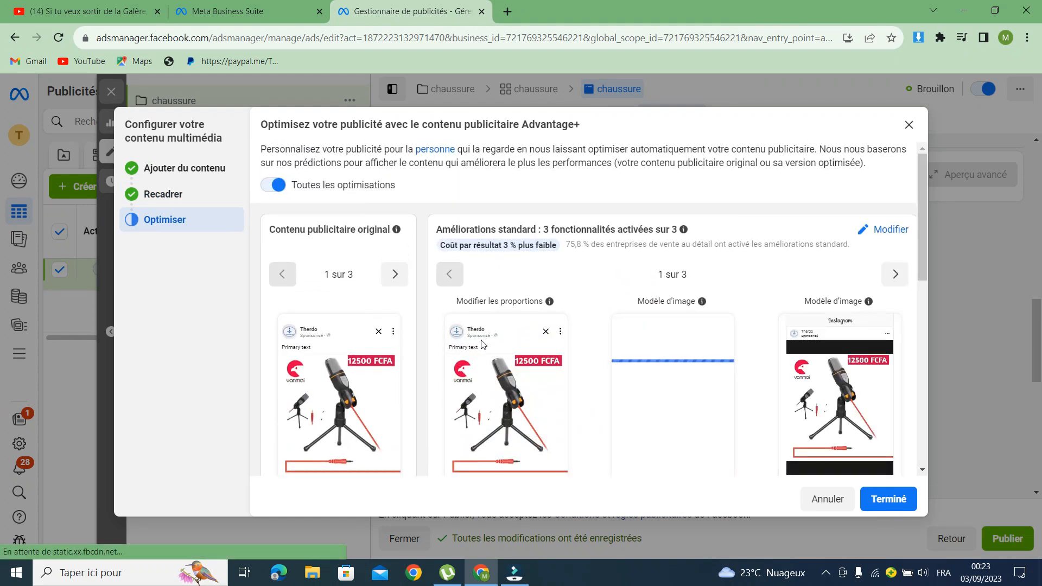
scroll(482, 339, down, 3)
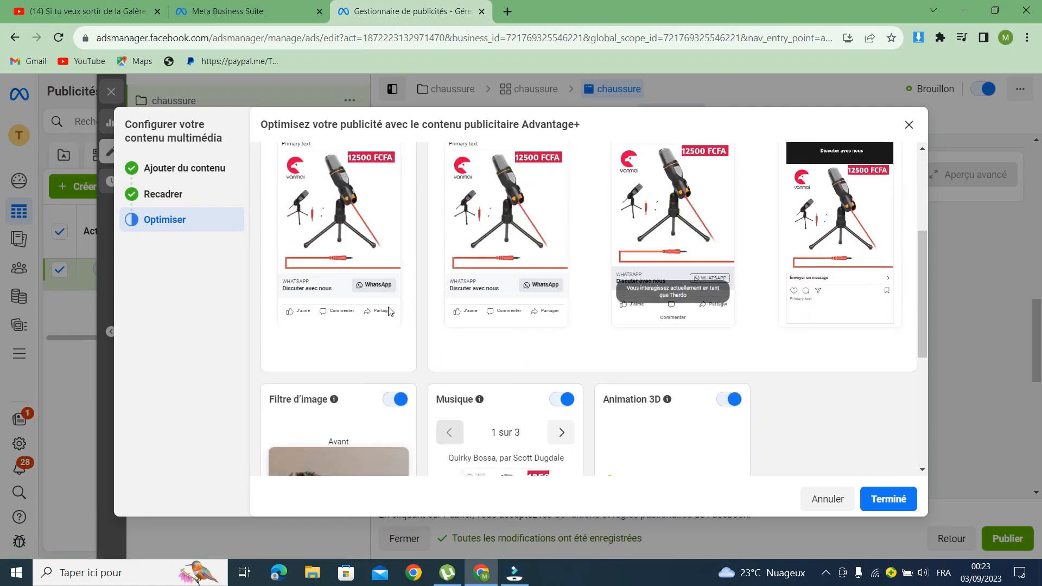
scroll(395, 307, up, 2)
scroll(395, 307, down, 4)
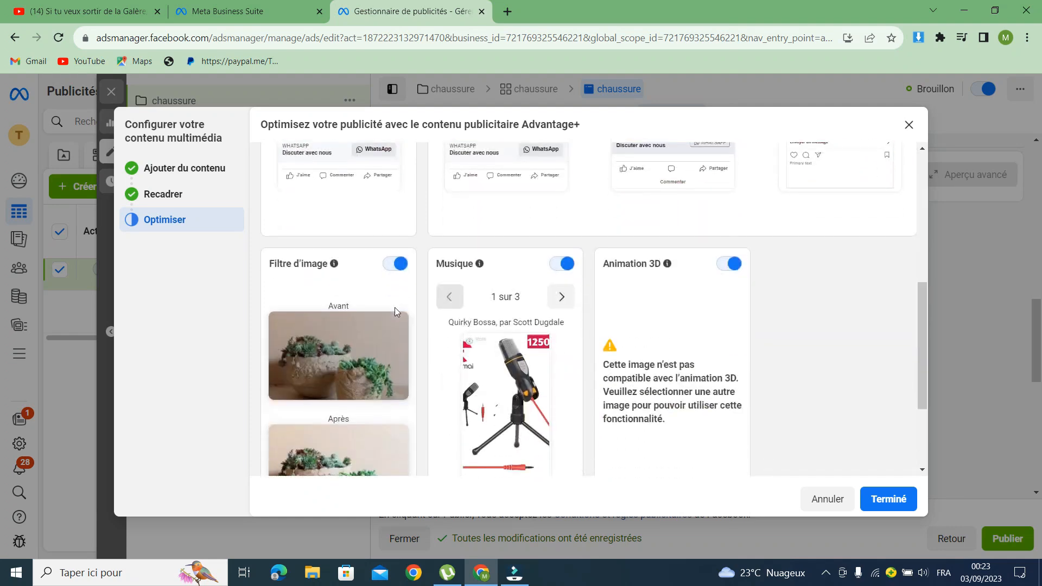
scroll(395, 307, down, 2)
click(888, 498)
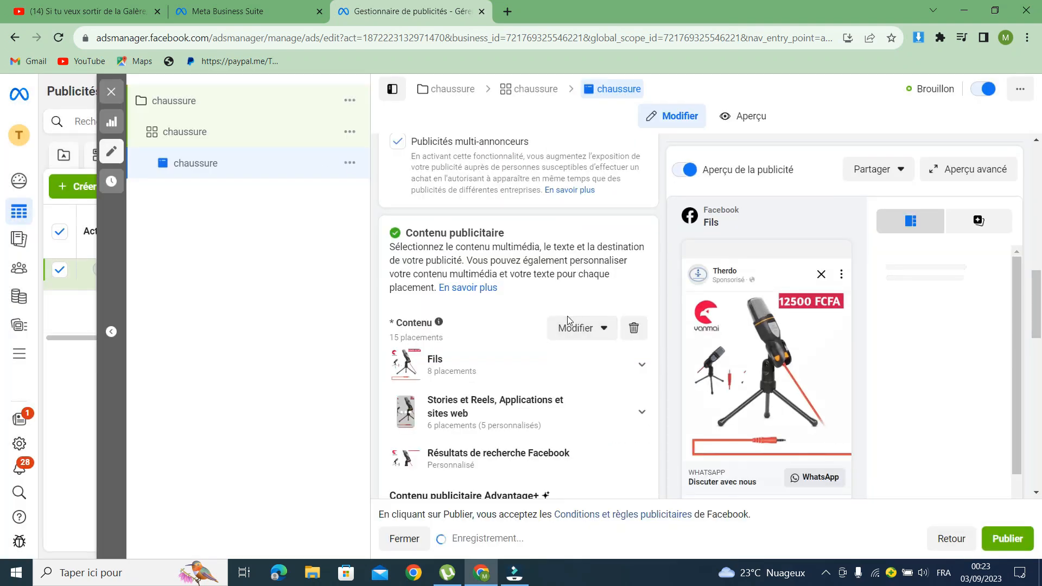
Step: Enter "un micro condenseur" as the ad's primary text
scroll(567, 328, down, 4)
scroll(566, 337, down, 3)
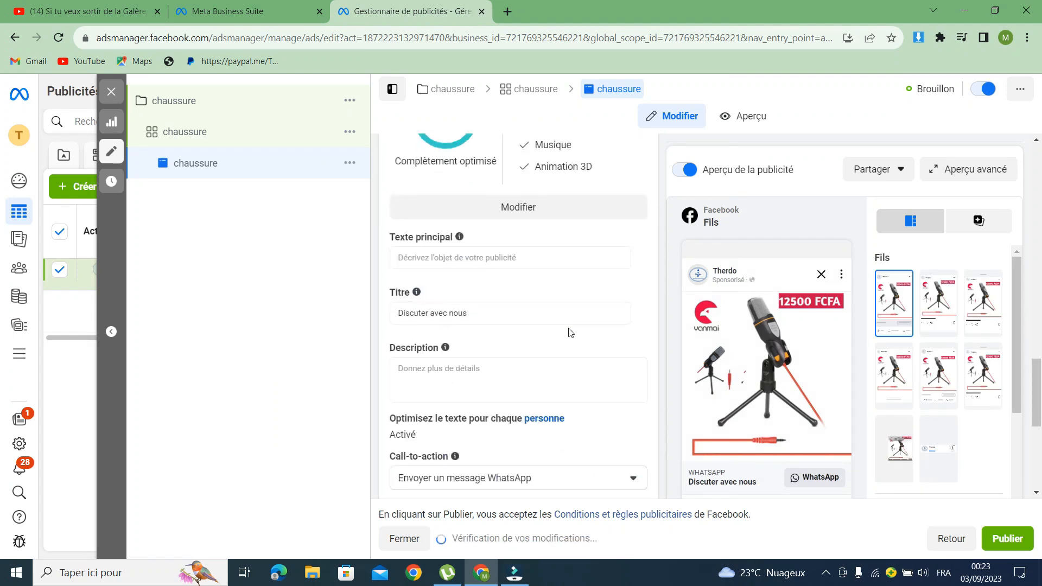
click(439, 256)
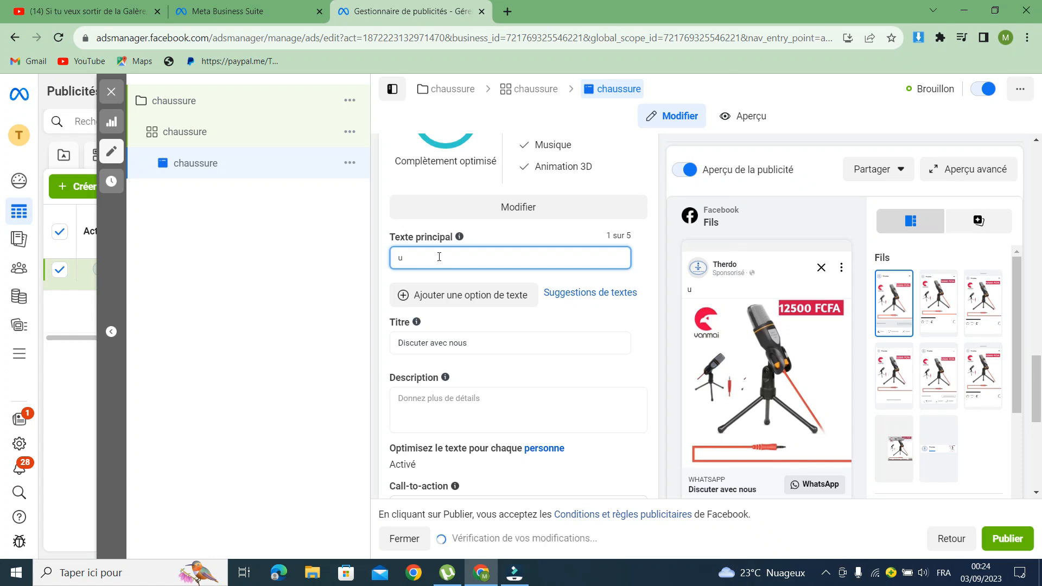
text(un mi)
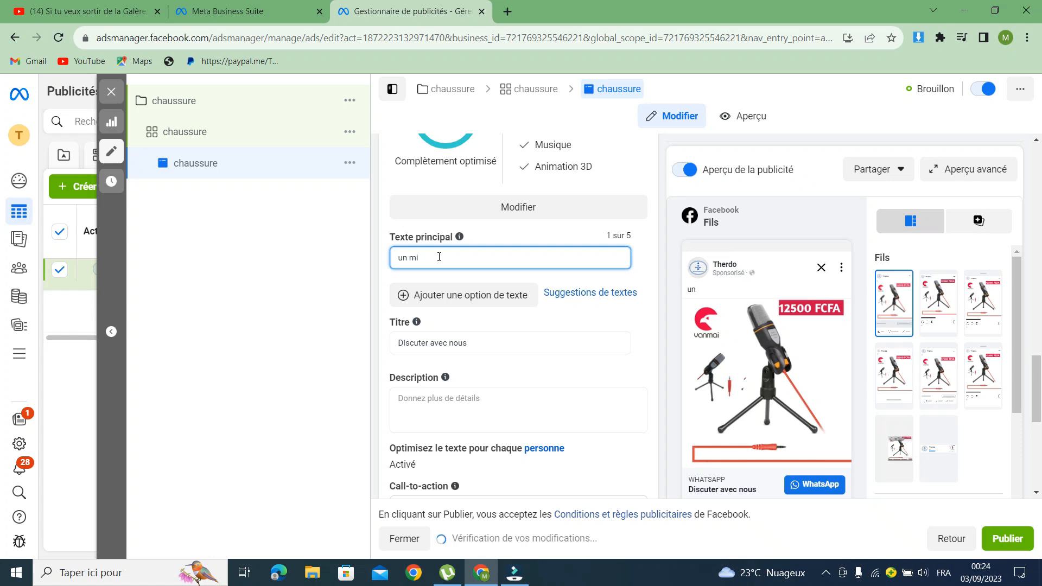
text(cro condenseur)
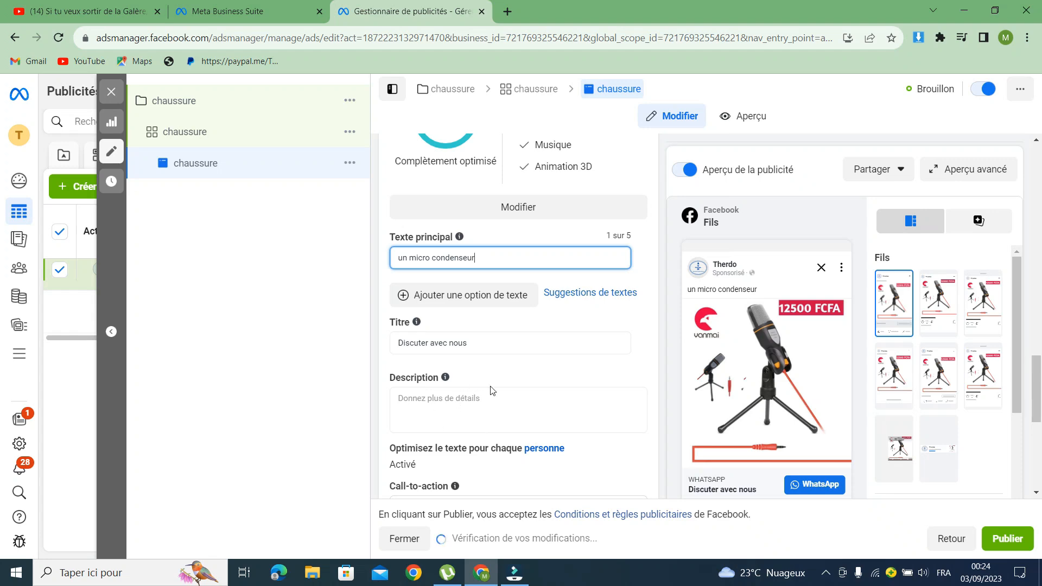
Step: Review the ad's title, description, call-to-action and tracking settings alongside the ad preview
scroll(491, 386, down, 7)
scroll(515, 254, up, 3)
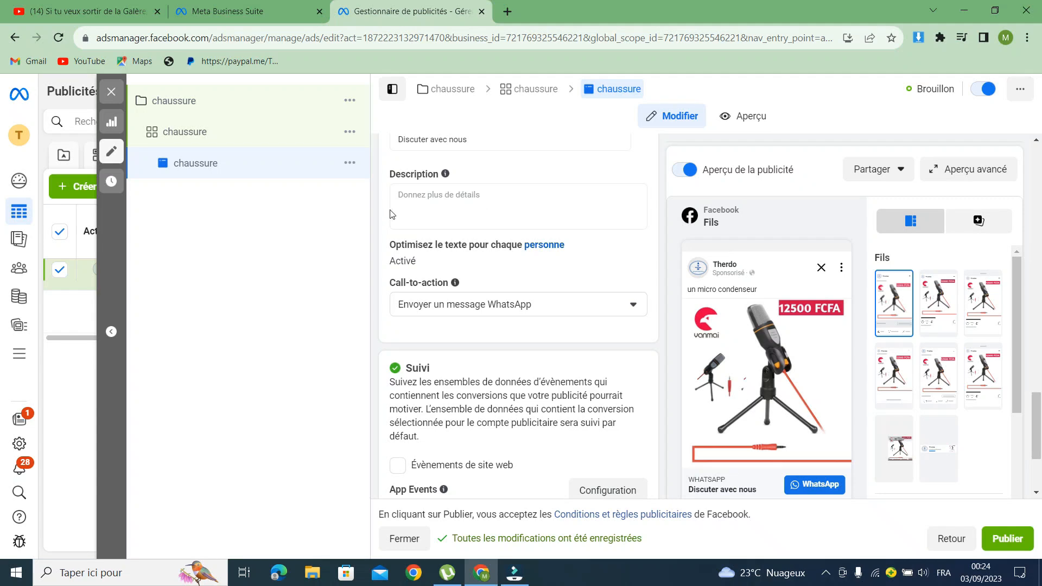
scroll(388, 215, up, 3)
scroll(499, 246, down, 4)
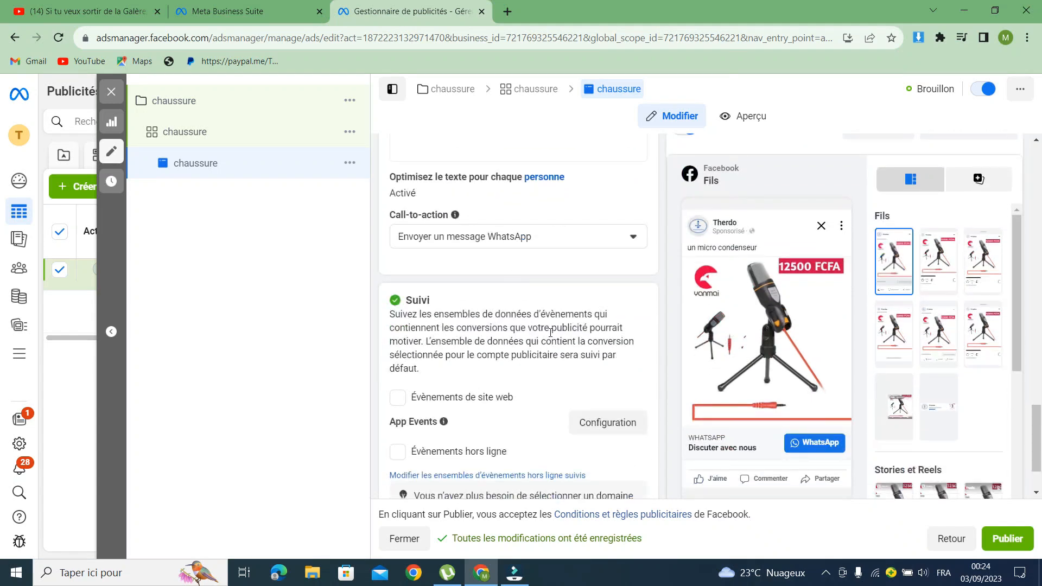
scroll(523, 314, down, 3)
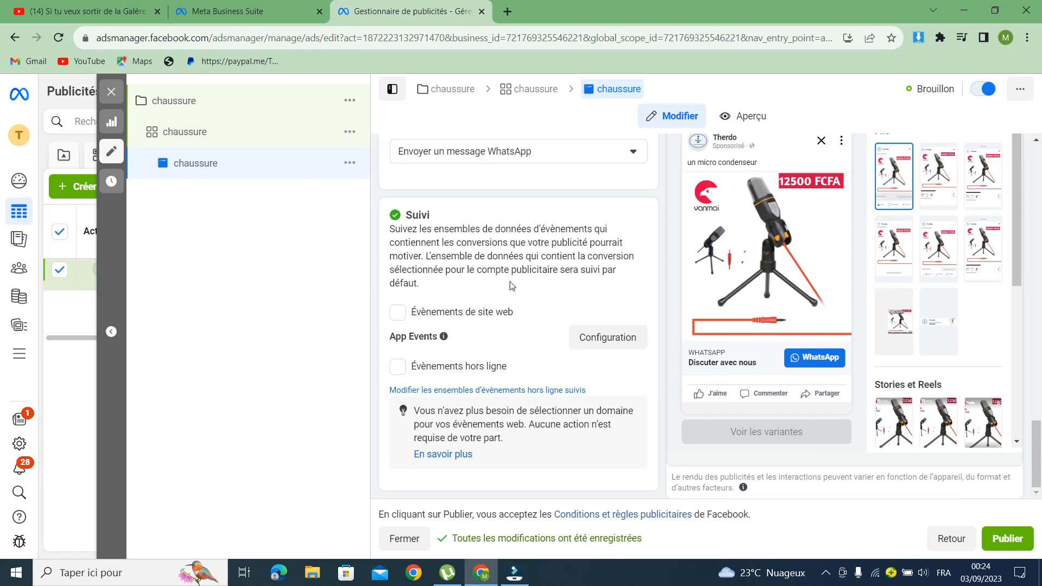
scroll(514, 293, up, 4)
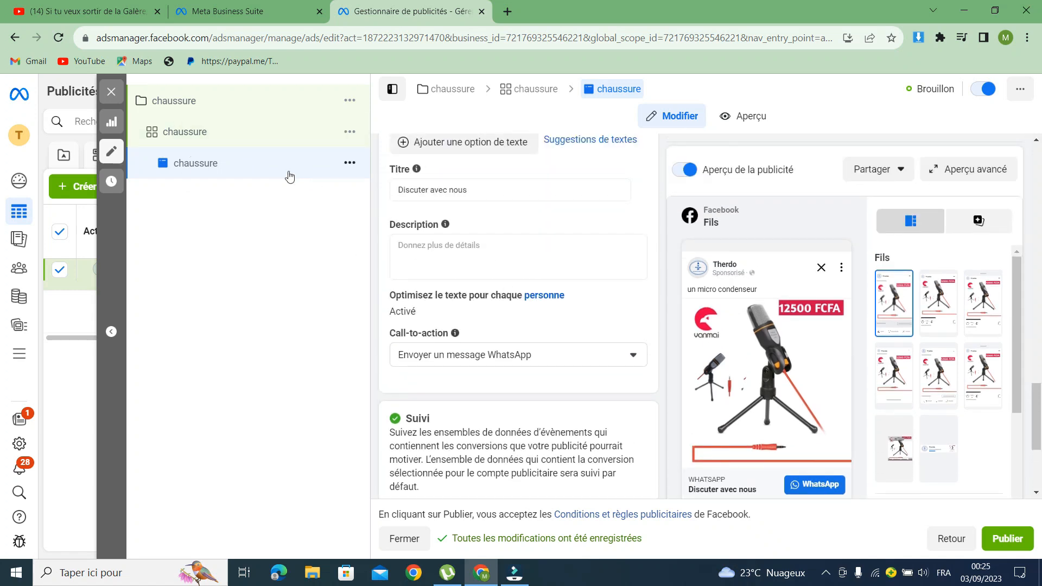
scroll(508, 280, down, 3)
Step: Remove all the media from the ad content
scroll(505, 266, up, 5)
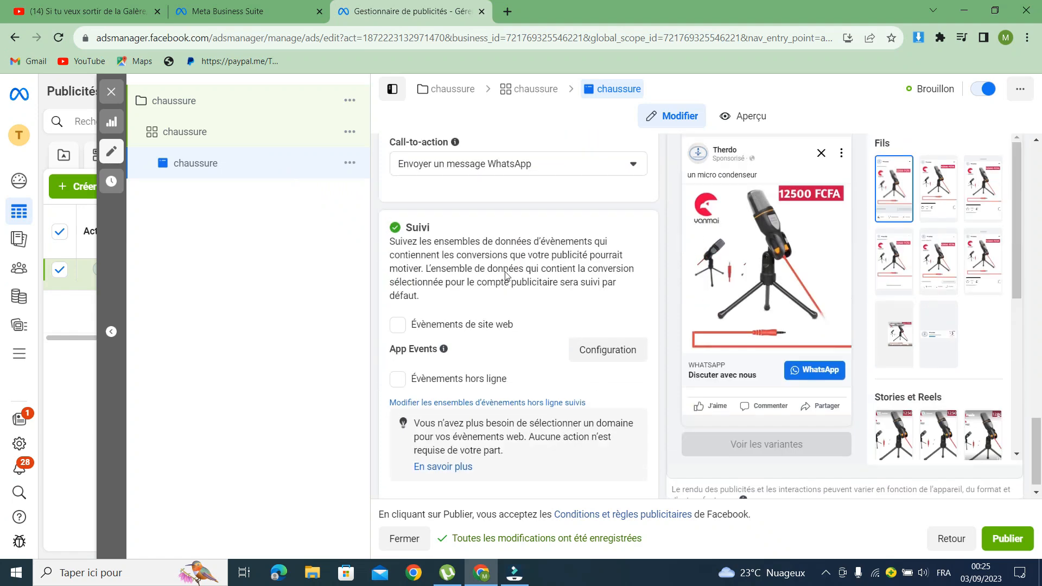
scroll(506, 267, up, 5)
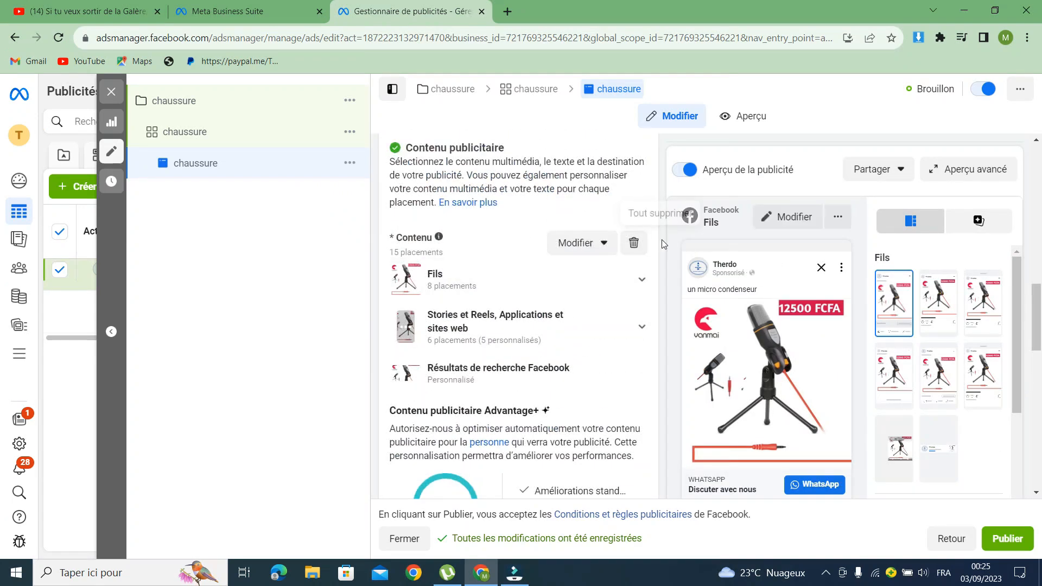
click(638, 250)
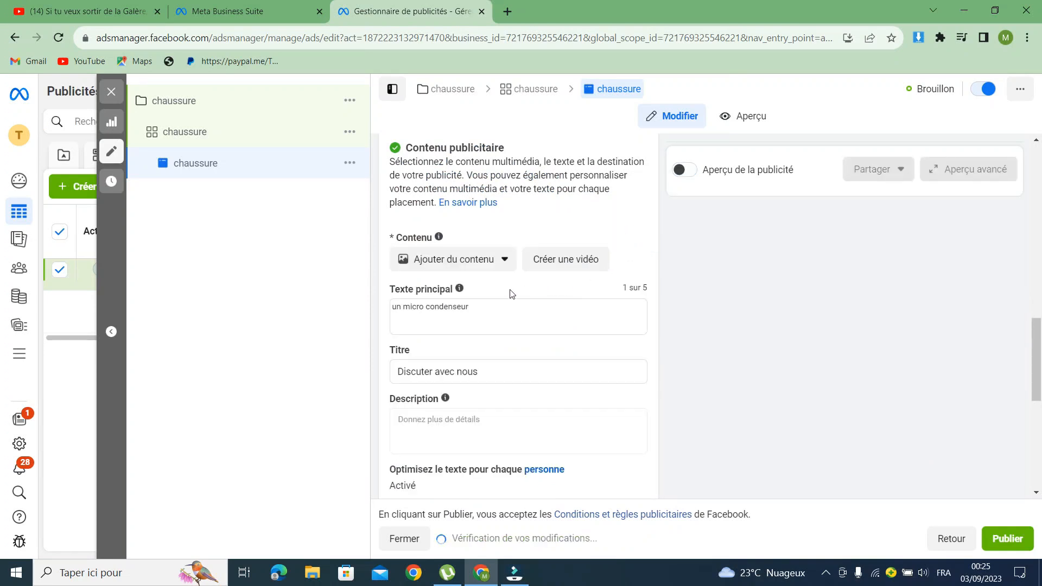
Step: Add the first account video, the 1024 × 1280 clip marked "5000F CFA", to the ad content
scroll(478, 282, down, 1)
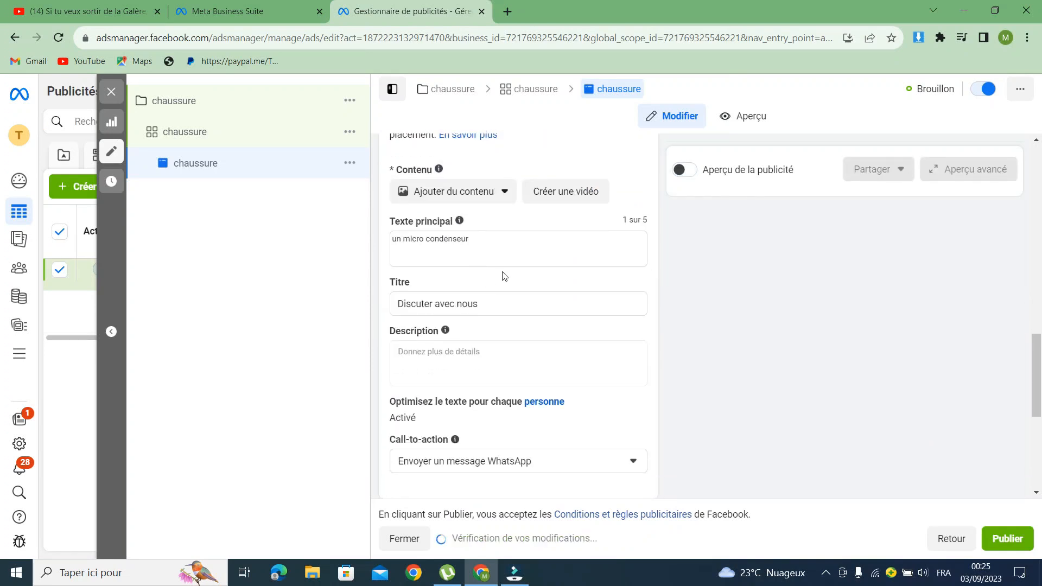
click(450, 195)
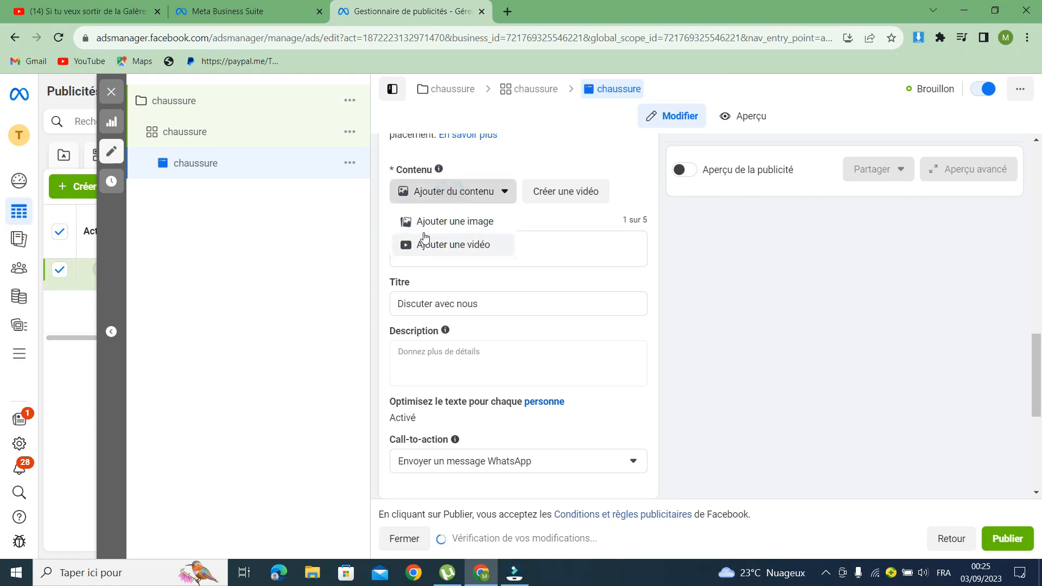
click(450, 246)
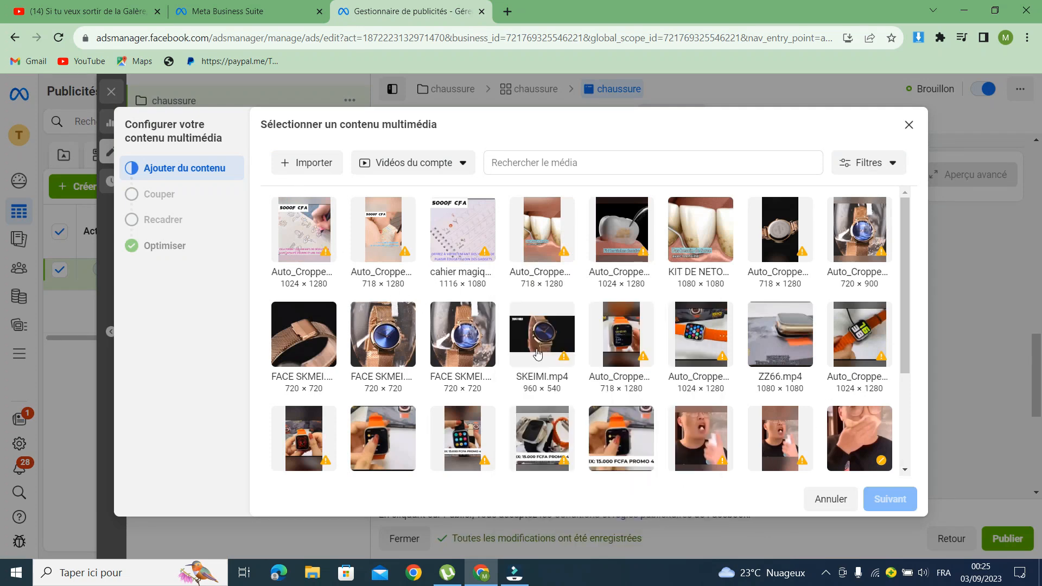
scroll(544, 381, down, 5)
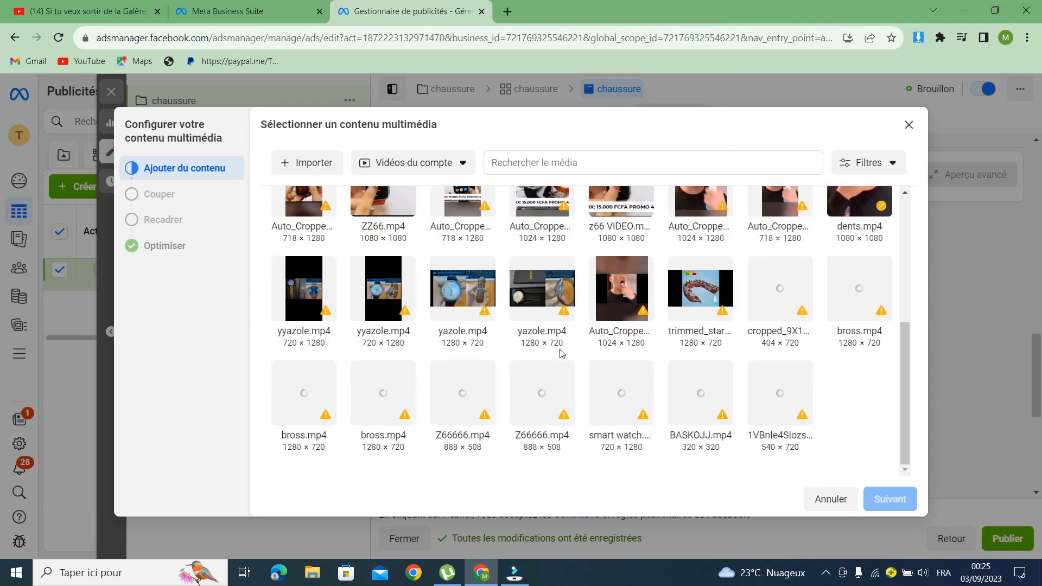
scroll(597, 339, up, 5)
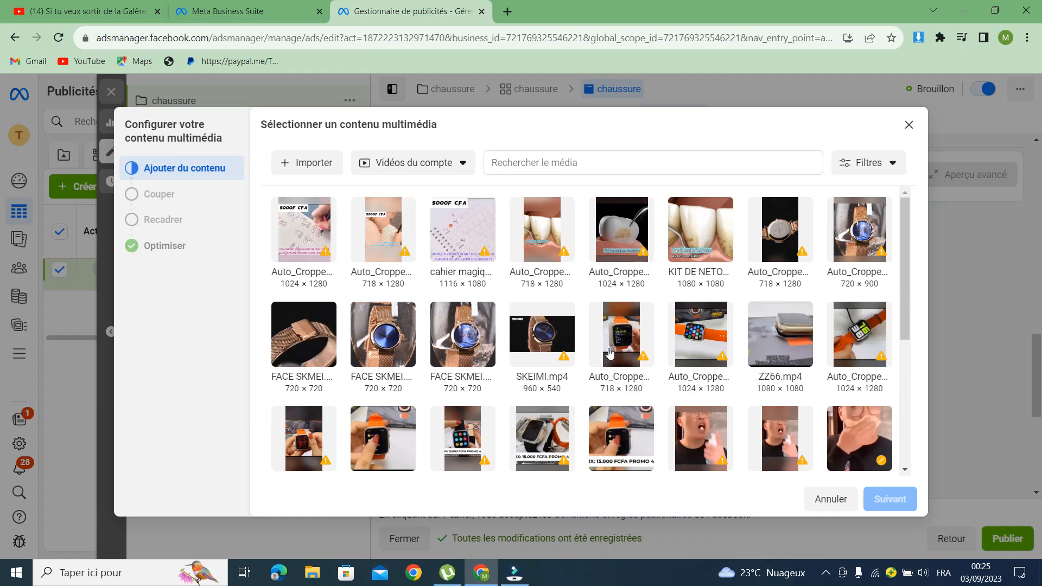
click(298, 165)
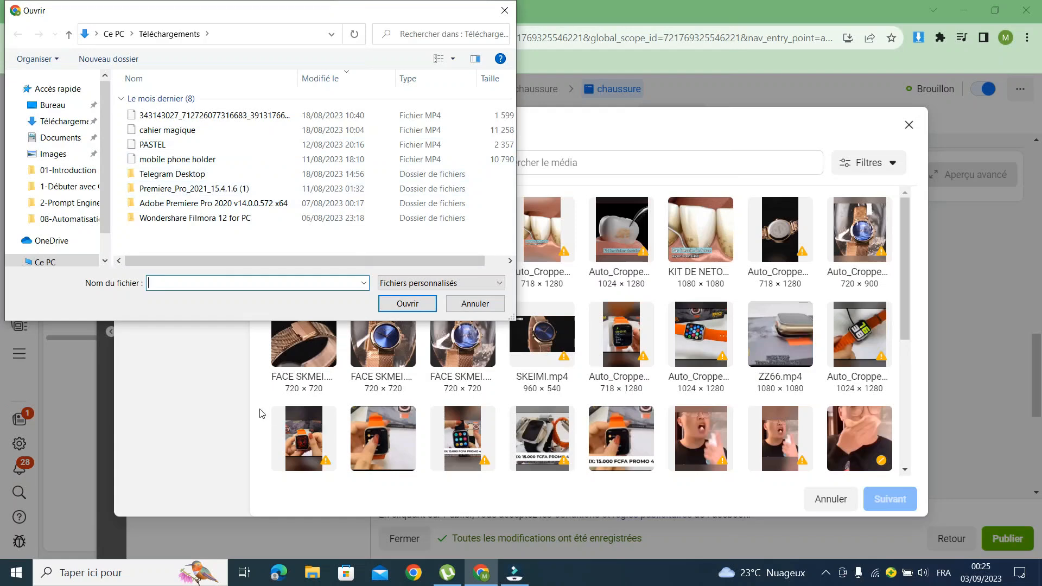
click(475, 303)
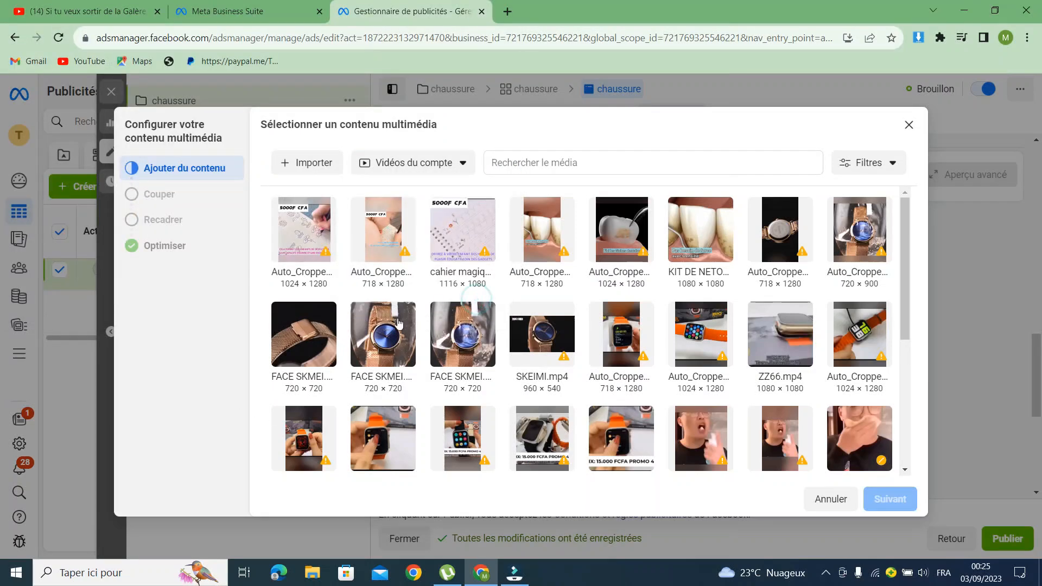
click(306, 244)
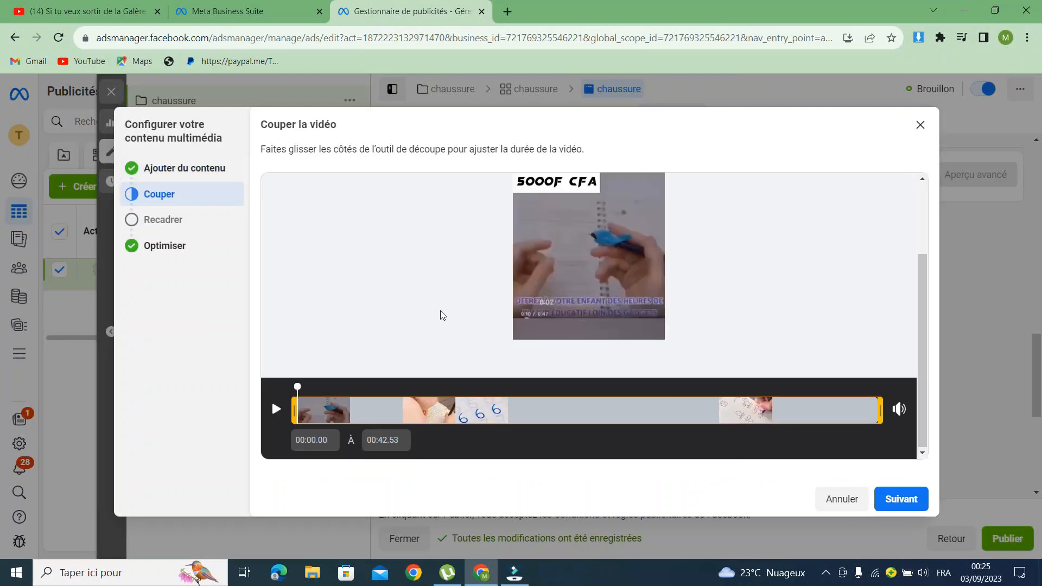
Step: Finish the video setup with the full-length clip, the original format for every placement and all Advantage+ optimisations enabled
click(901, 499)
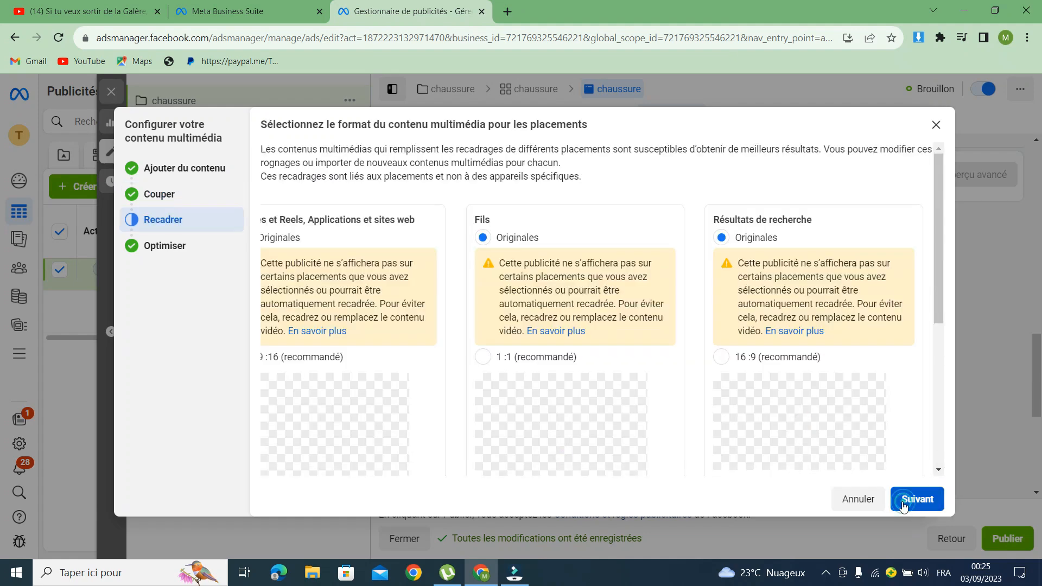
scroll(651, 353, down, 5)
scroll(618, 336, down, 1)
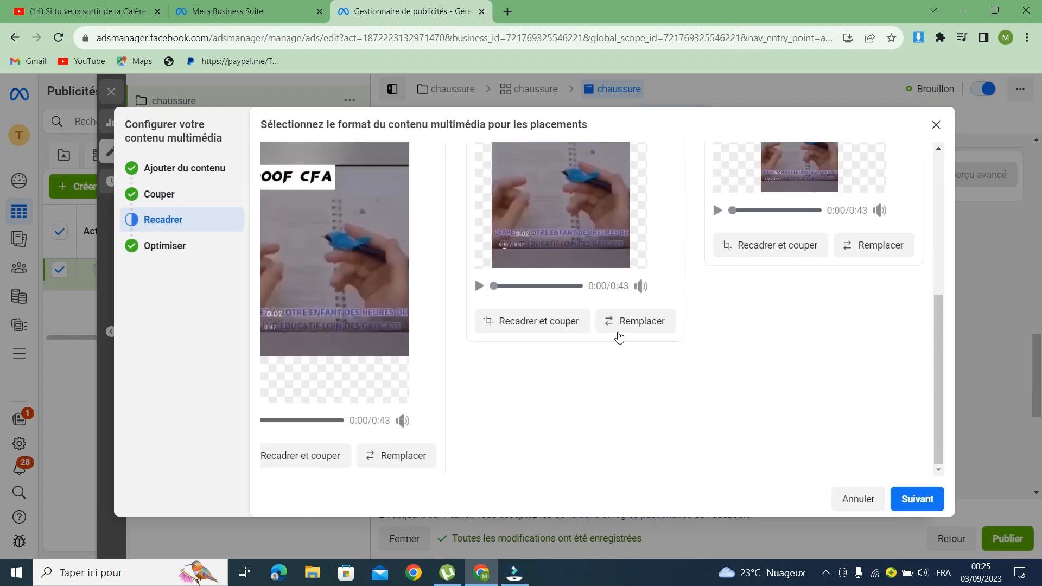
scroll(617, 335, up, 2)
scroll(631, 335, down, 3)
click(917, 502)
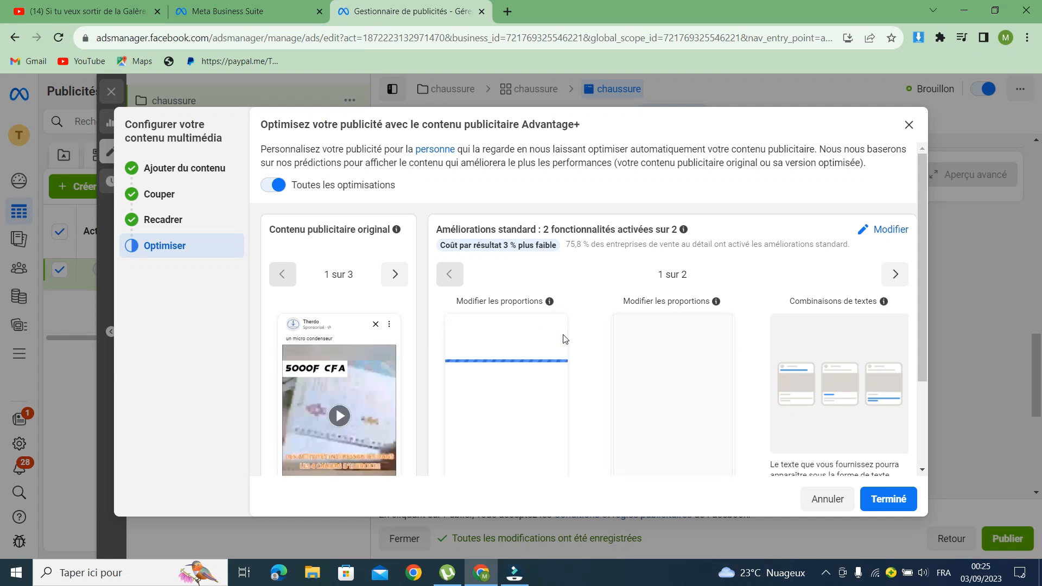
scroll(575, 341, down, 2)
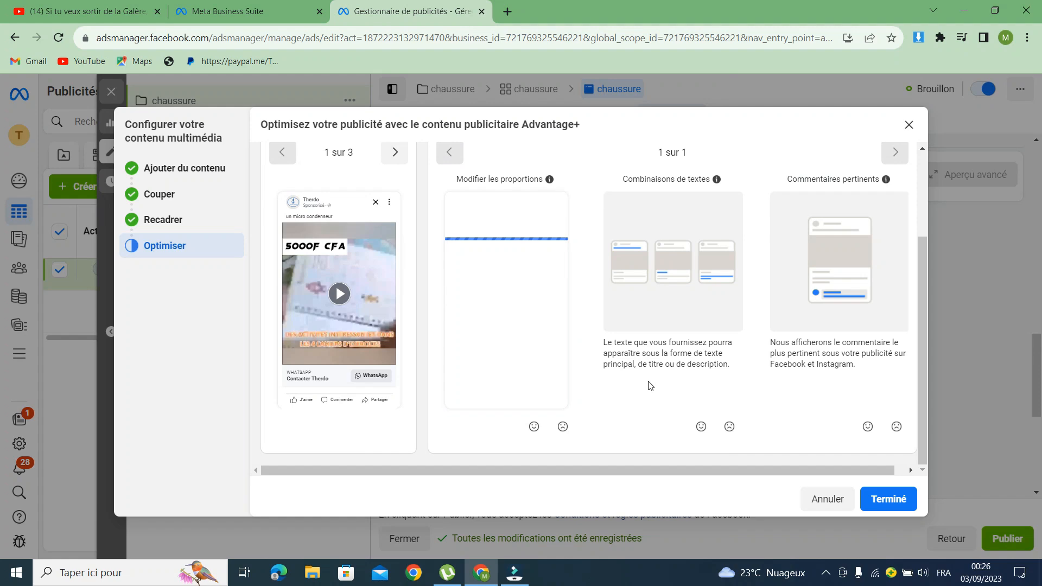
click(891, 500)
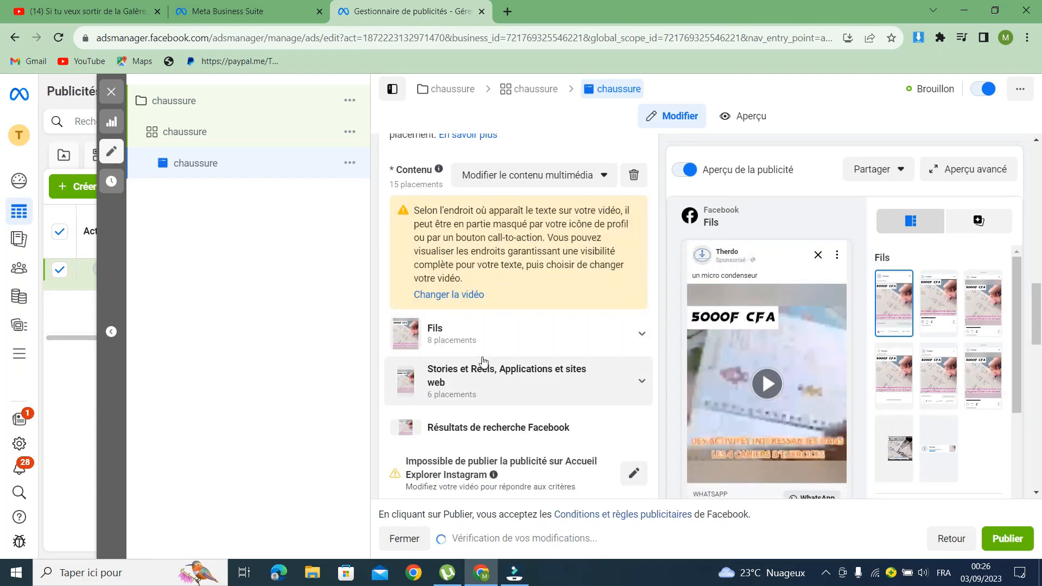
Step: Replace the ad's primary text with "cahier magique d'ecriture"
scroll(486, 356, down, 2)
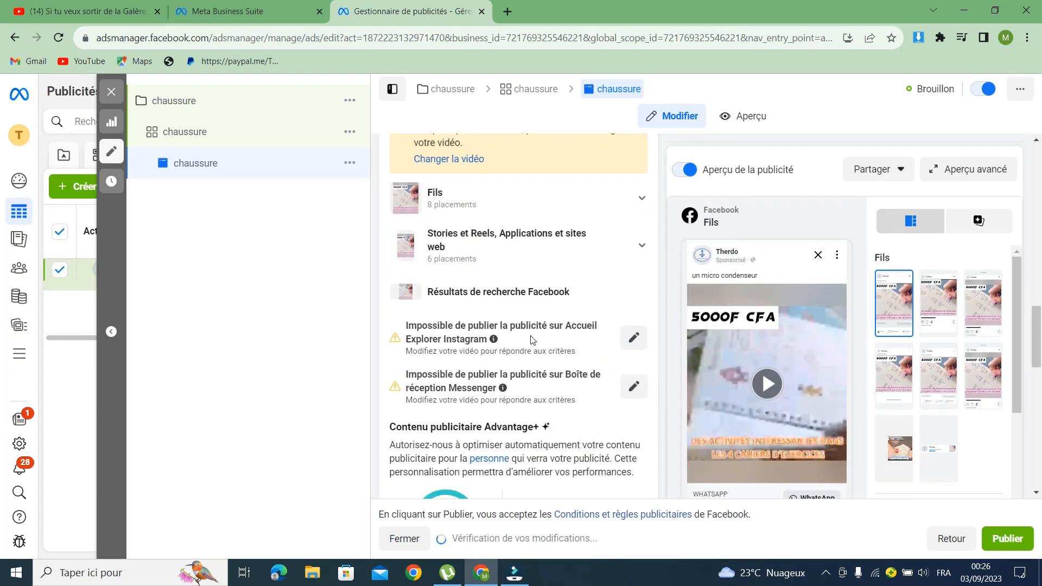
scroll(531, 342, down, 5)
scroll(534, 342, down, 3)
scroll(533, 342, up, 2)
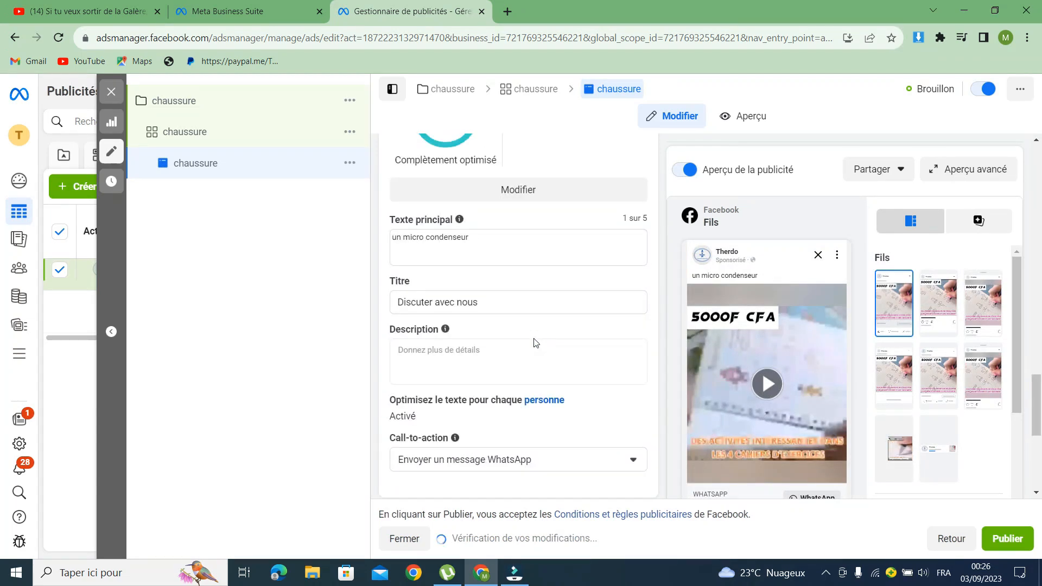
click(515, 238)
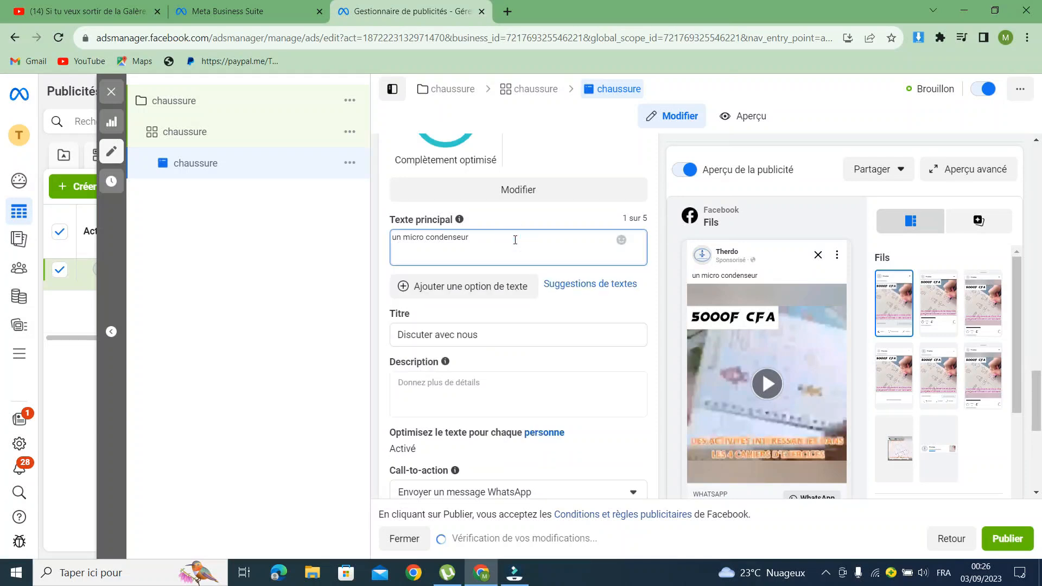
key(BackSpace)
key(BackSpace)
key(BackSpace)
key(BackSpace)
key(BackSpace)
key(BackSpace)
key(BackSpace)
key(BackSpace)
key(BackSpace)
key(BackSpace)
key(BackSpace)
key(BackSpace)
key(BackSpace)
key(BackSpace)
key(BackSpace)
key(BackSpace)
key(BackSpace)
key(BackSpace)
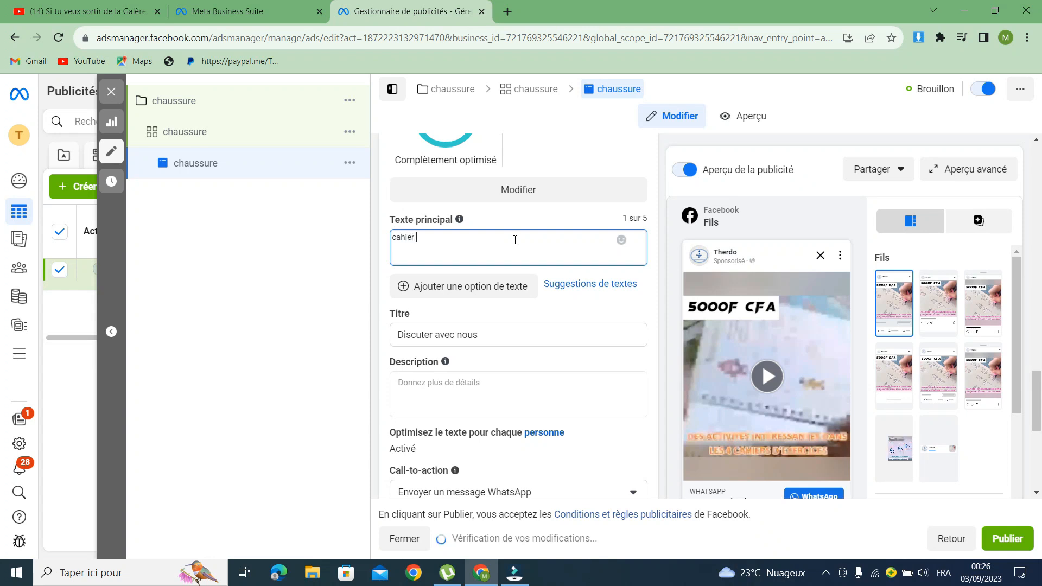
text(cahier mag)
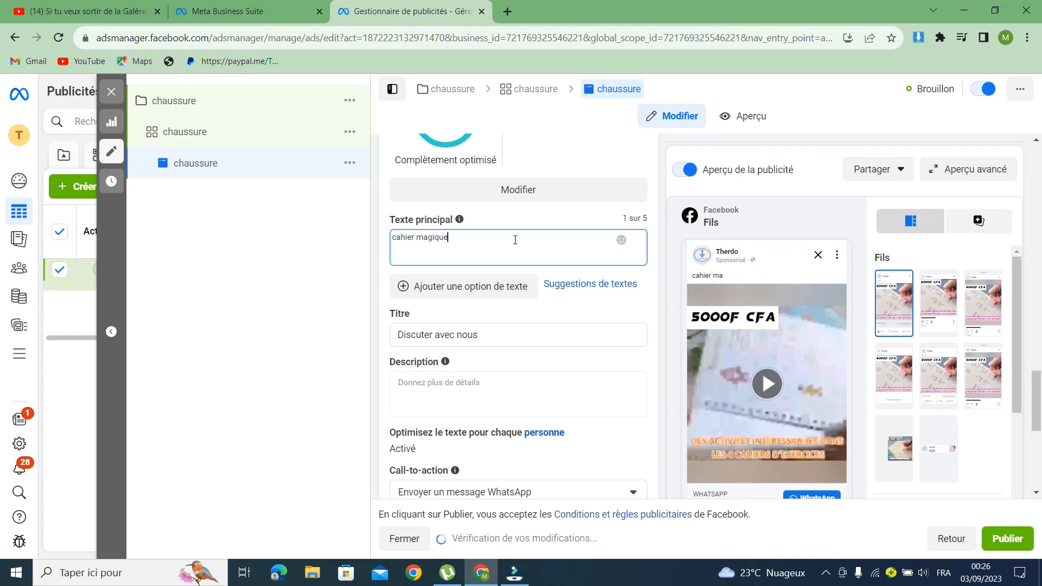
text(ique d)
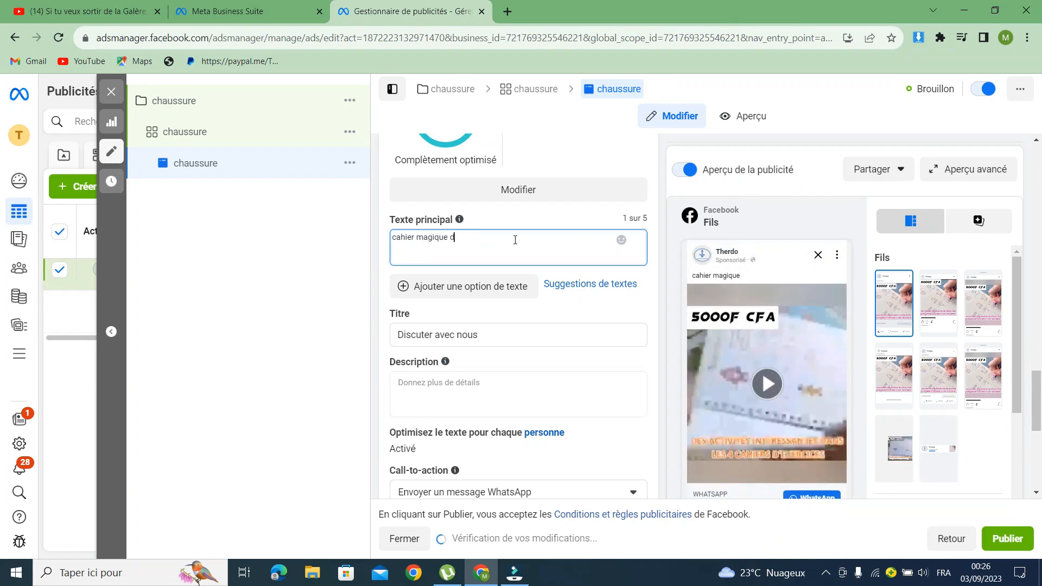
text('ecriture)
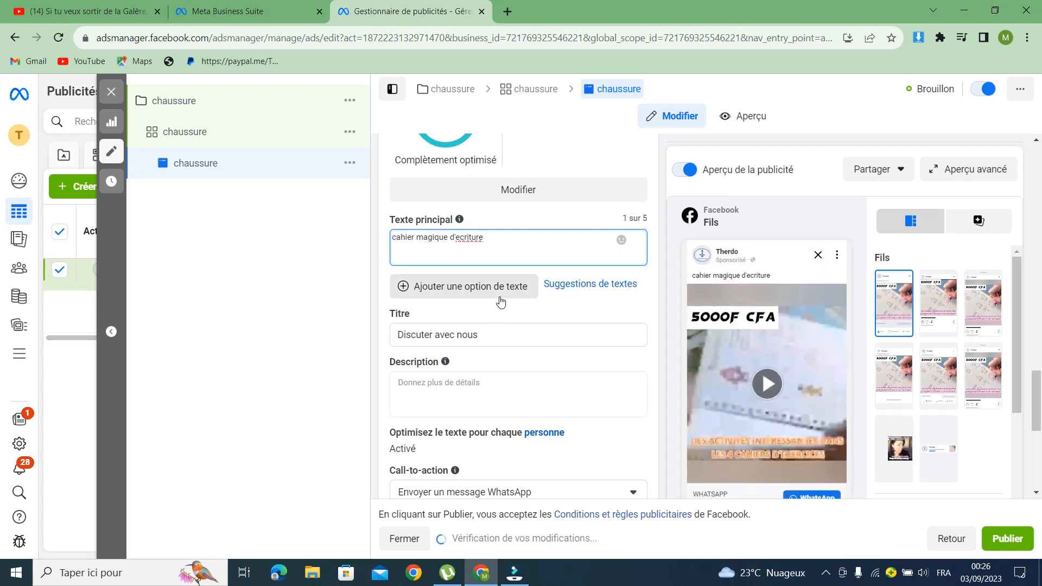
Step: Review the ad's call-to-action, tracking and video placement settings alongside the ad preview
scroll(537, 333, down, 1)
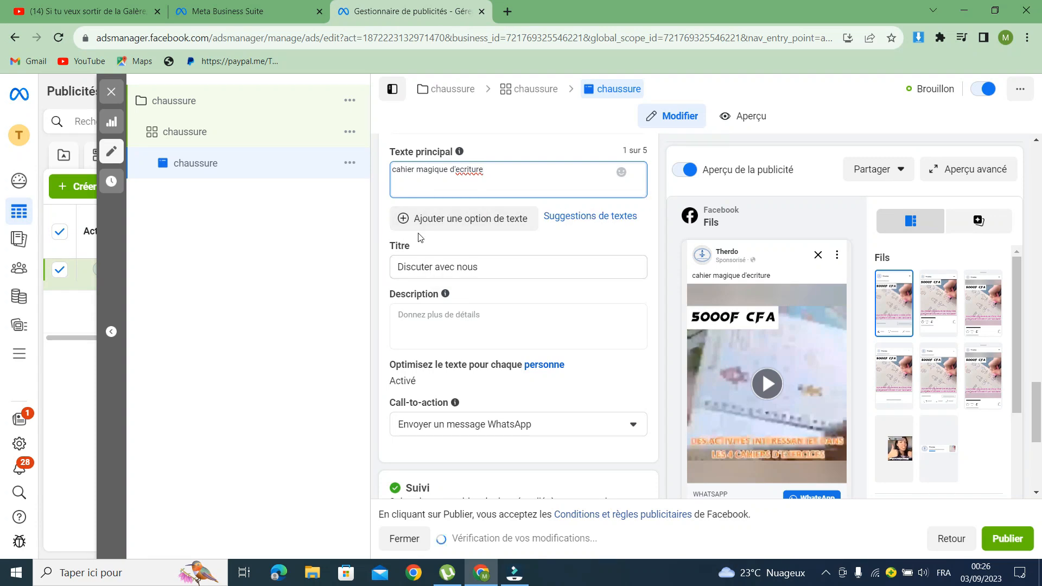
scroll(596, 385, down, 5)
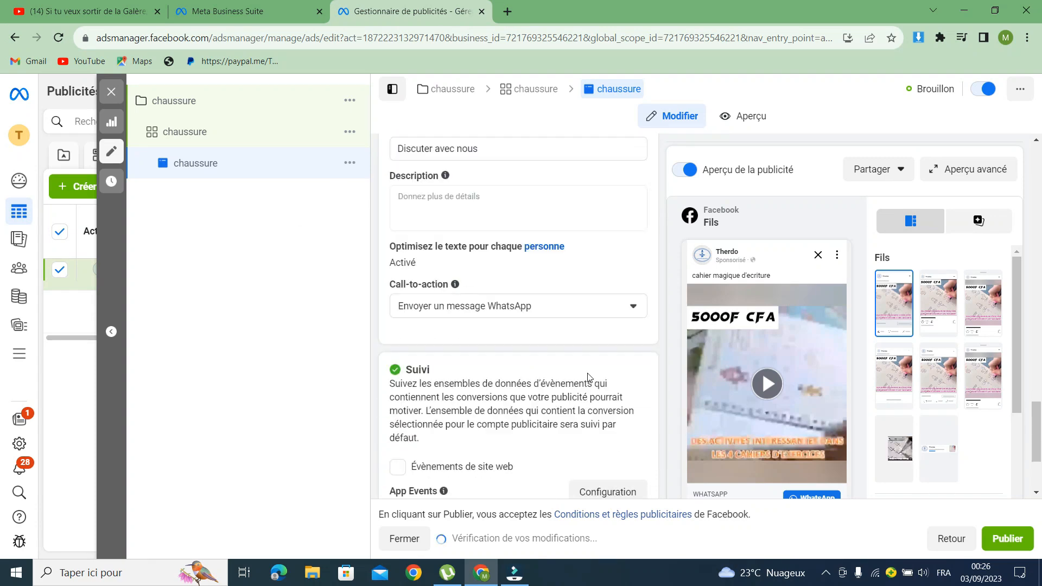
scroll(587, 378, up, 9)
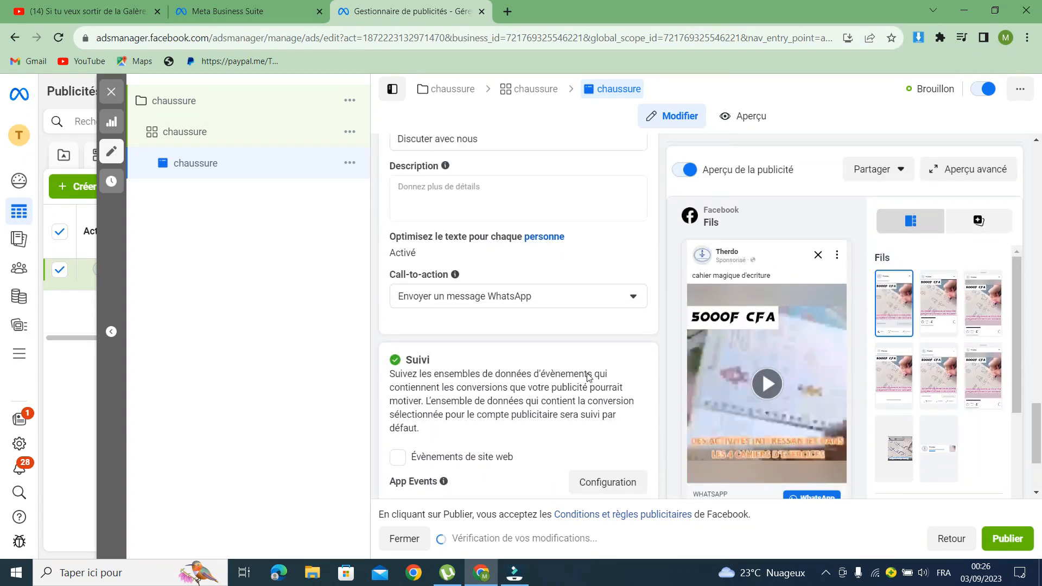
scroll(588, 377, up, 7)
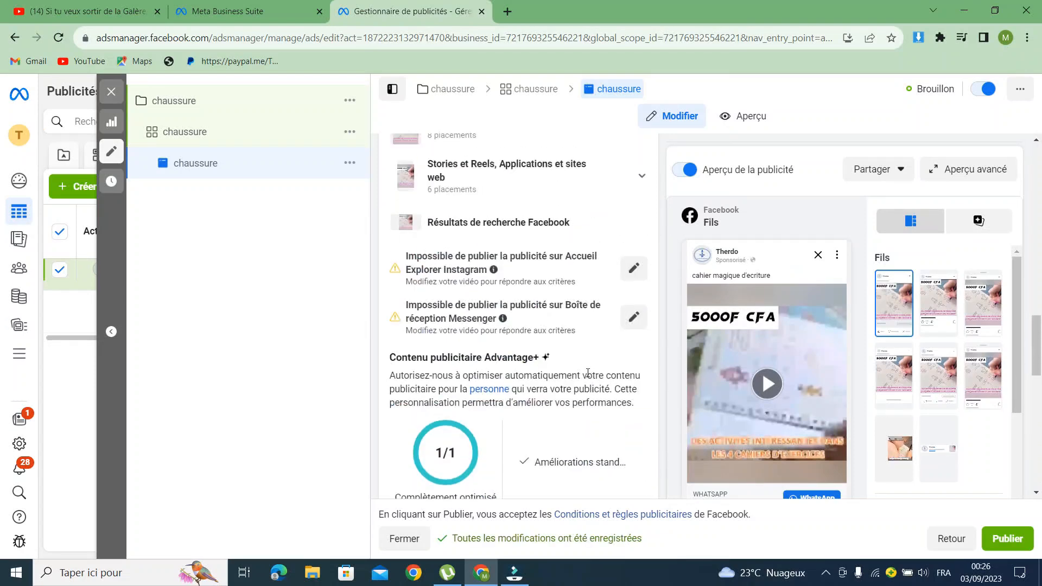